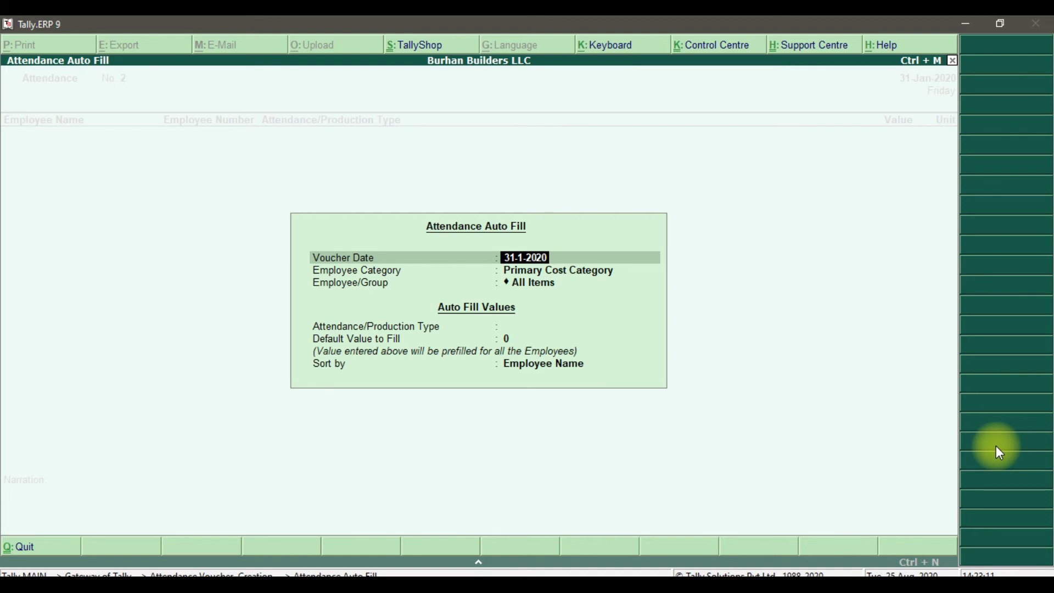
# Step: Keep the auto fill voucher date at 31-1-2020 and set the employee category to Dubai Office
pyautogui.press('Return')
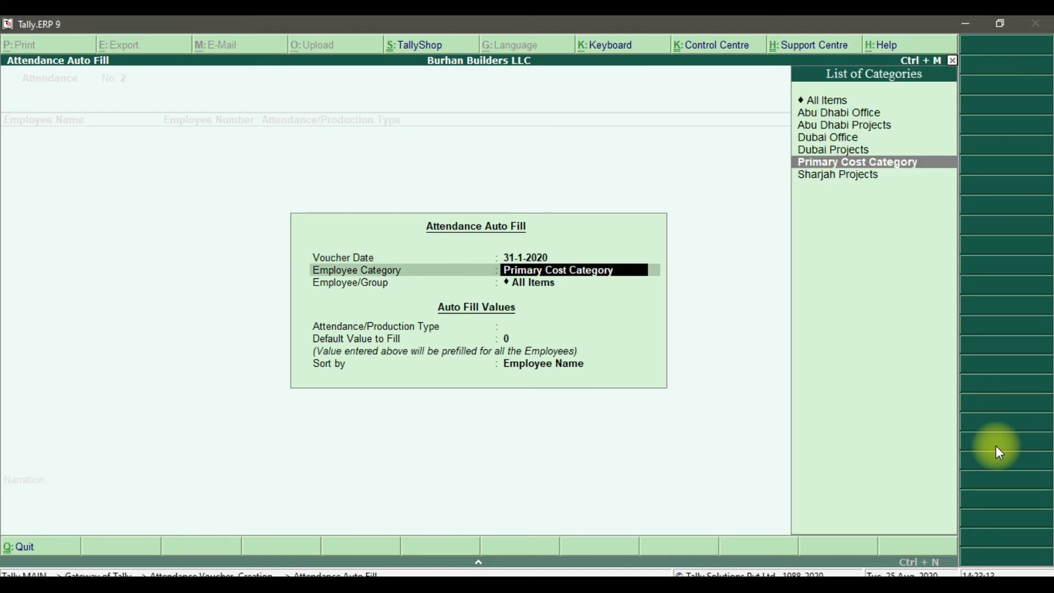
pyautogui.press('Up')
pyautogui.press('Up')
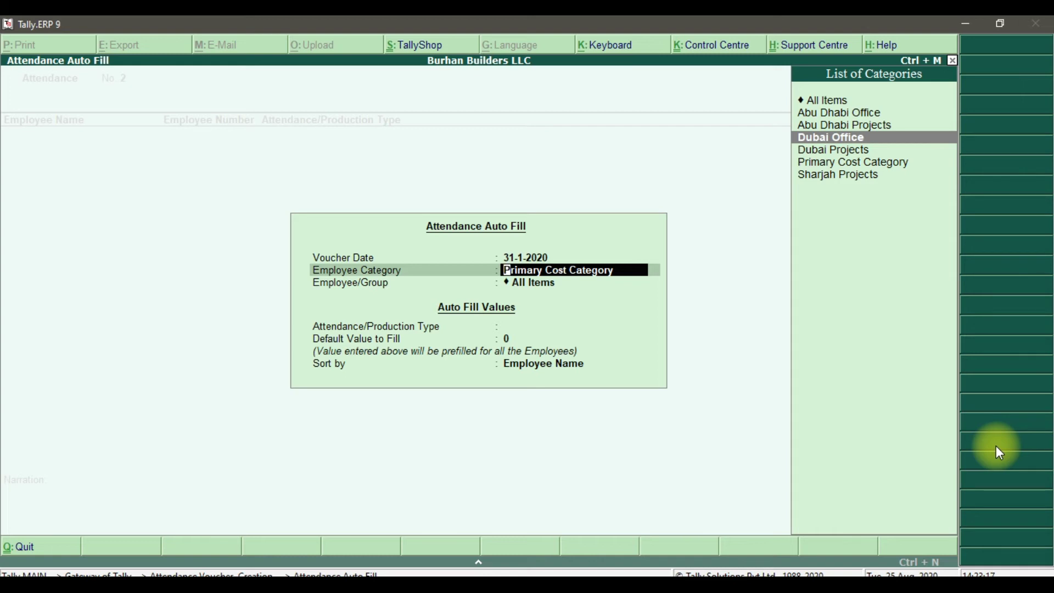
pyautogui.press('Return')
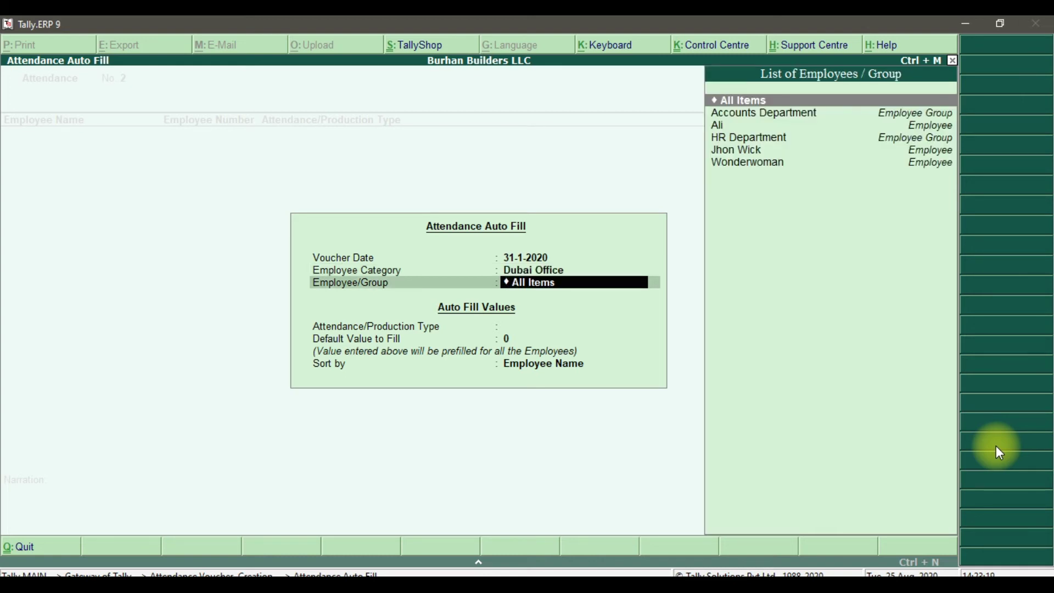
# Step: Choose Accounts Department as the employee group for the attendance auto fill
pyautogui.press('Down')
pyautogui.press('Down')
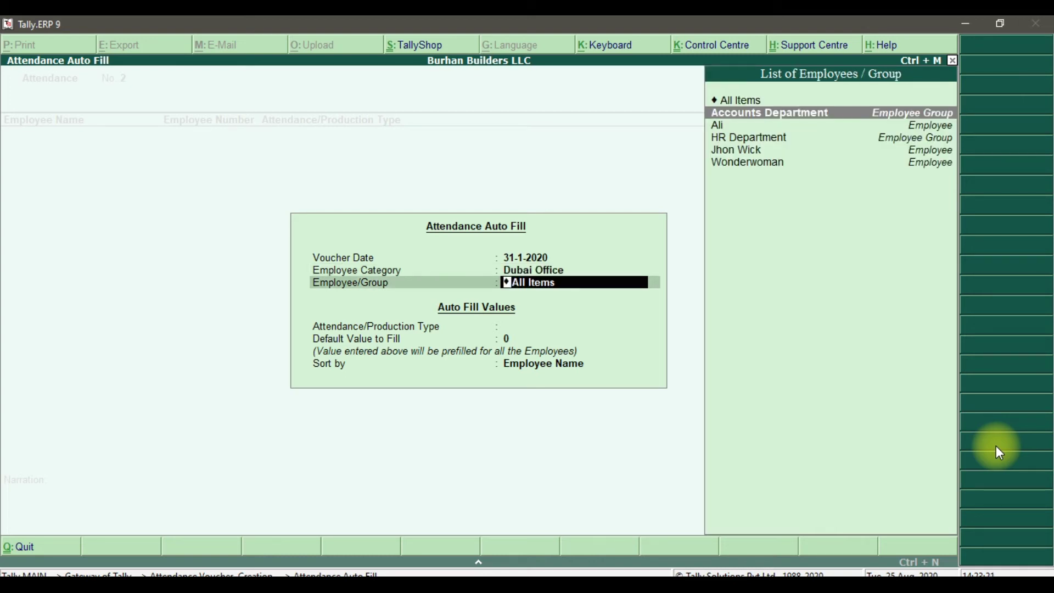
pyautogui.press('Down')
pyautogui.press('Down')
pyautogui.press('Up')
pyautogui.press('Up')
pyautogui.press('Up')
pyautogui.press('Up')
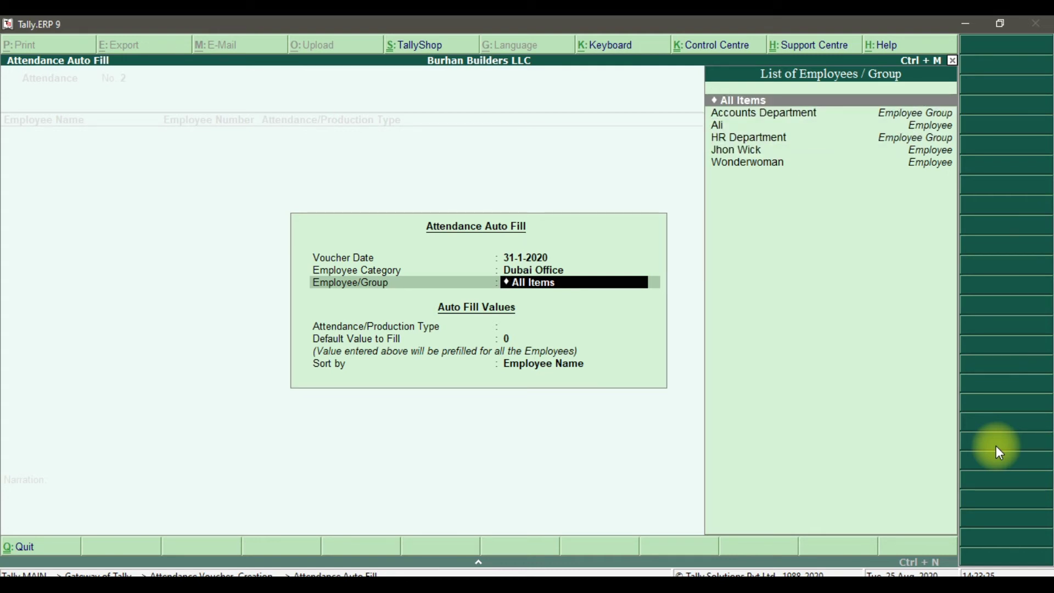
pyautogui.press('Down')
pyautogui.press('Down')
pyautogui.press('Up')
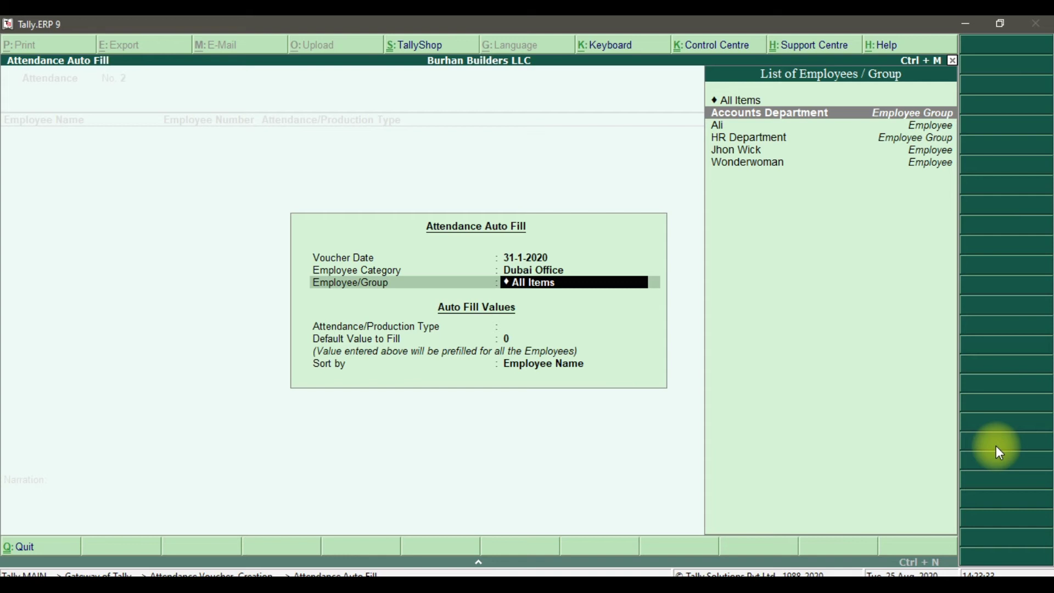
pyautogui.press('Return')
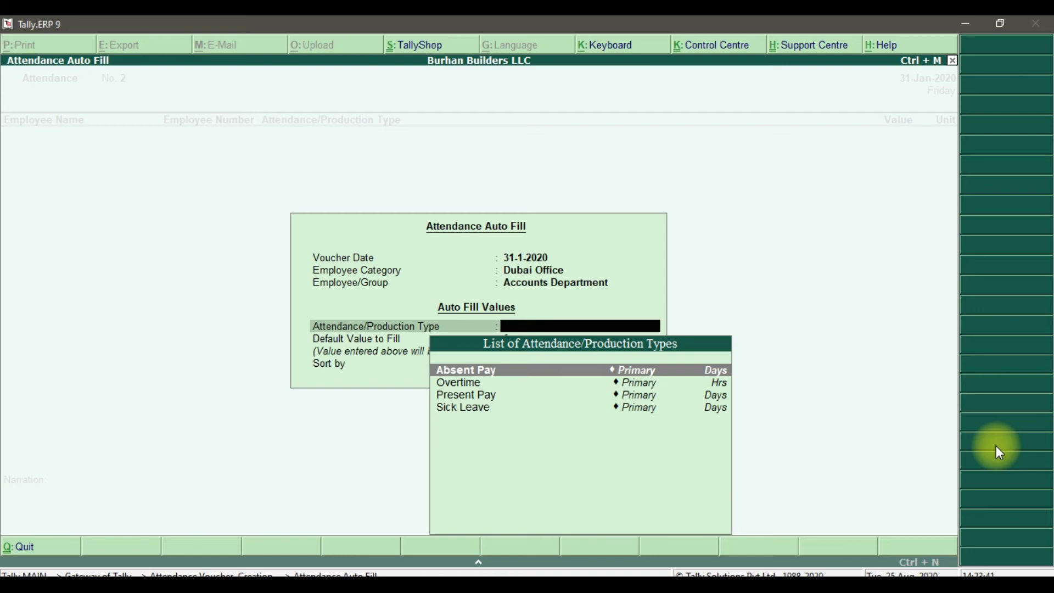
# Step: Auto fill the voucher with the Absent Pay type, default value 0, sorted by Employee Name
pyautogui.press('Return')
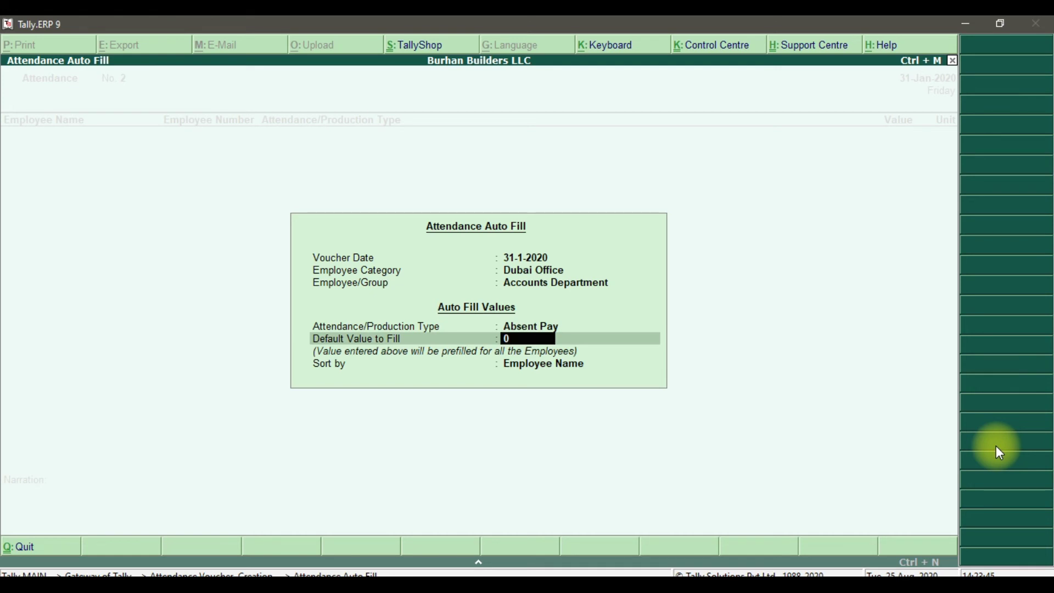
pyautogui.press('Return')
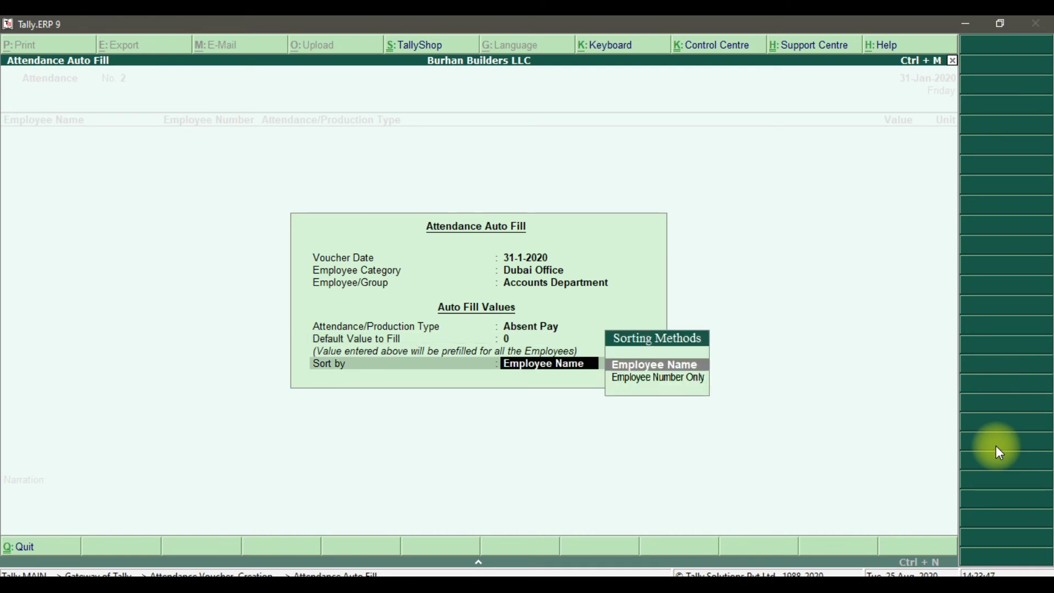
pyautogui.press('Return')
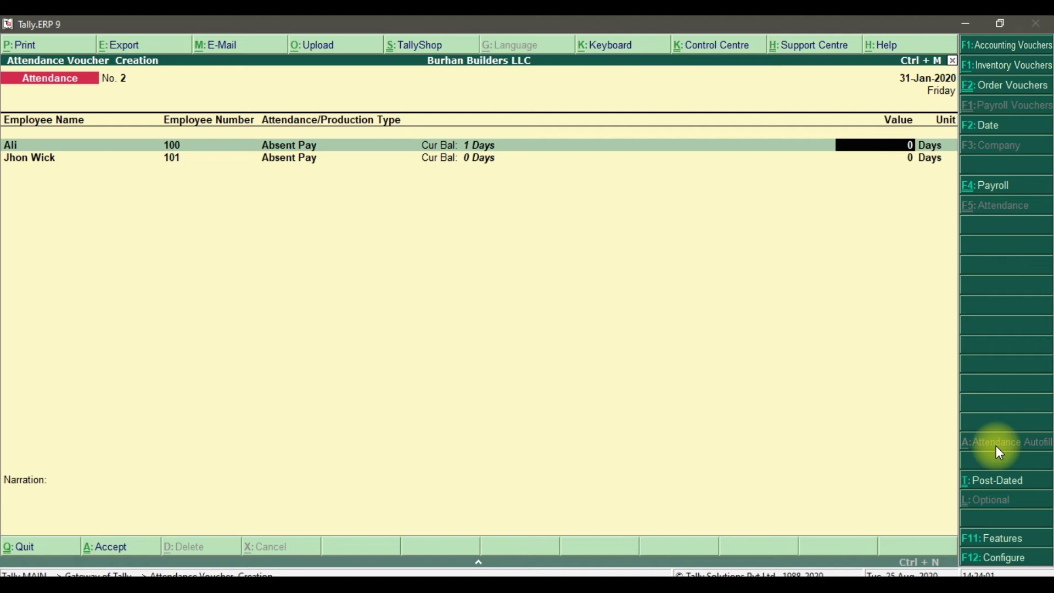
# Step: Leave the first employee's Absent Pay at 0 and enter 5 days for the second employee
pyautogui.press('Return')
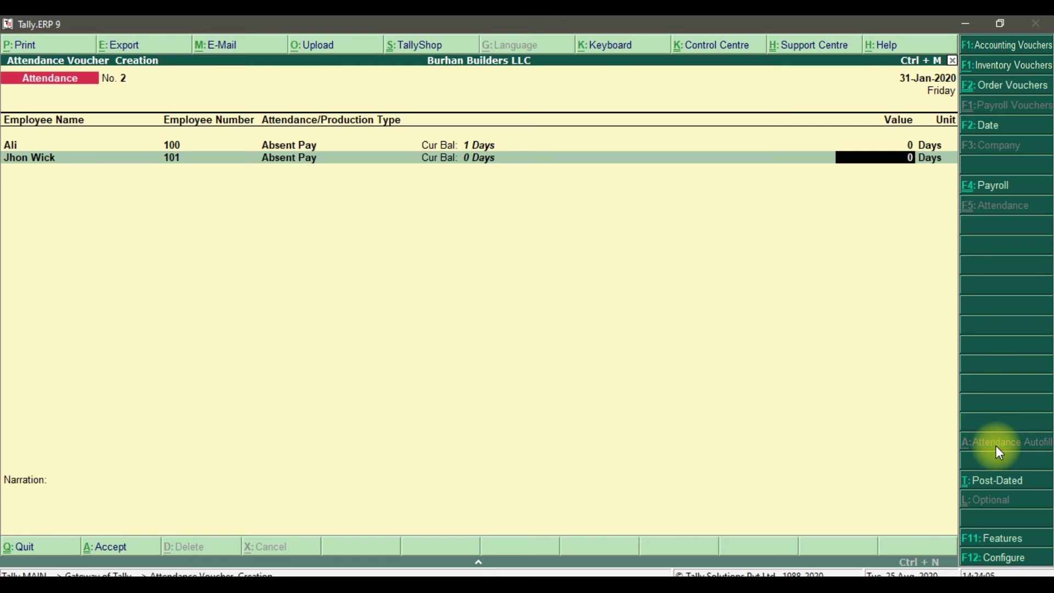
pyautogui.write('5')
pyautogui.press('Return')
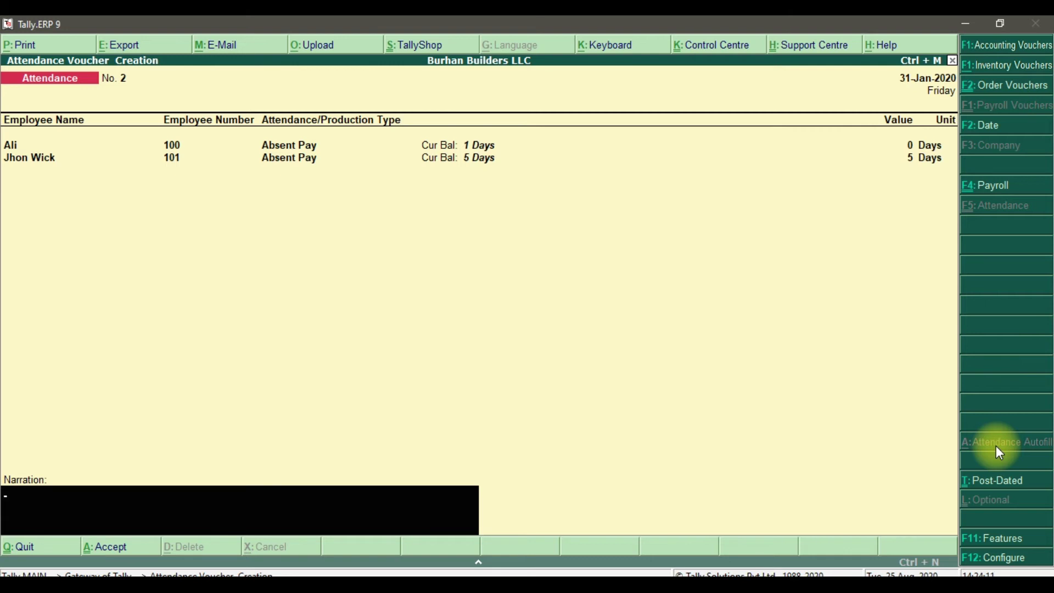
# Step: Add the narration "Attendance Recorded for the month of JAN 2020" and save the attendance voucher
pyautogui.write('Attendance Recorded f')
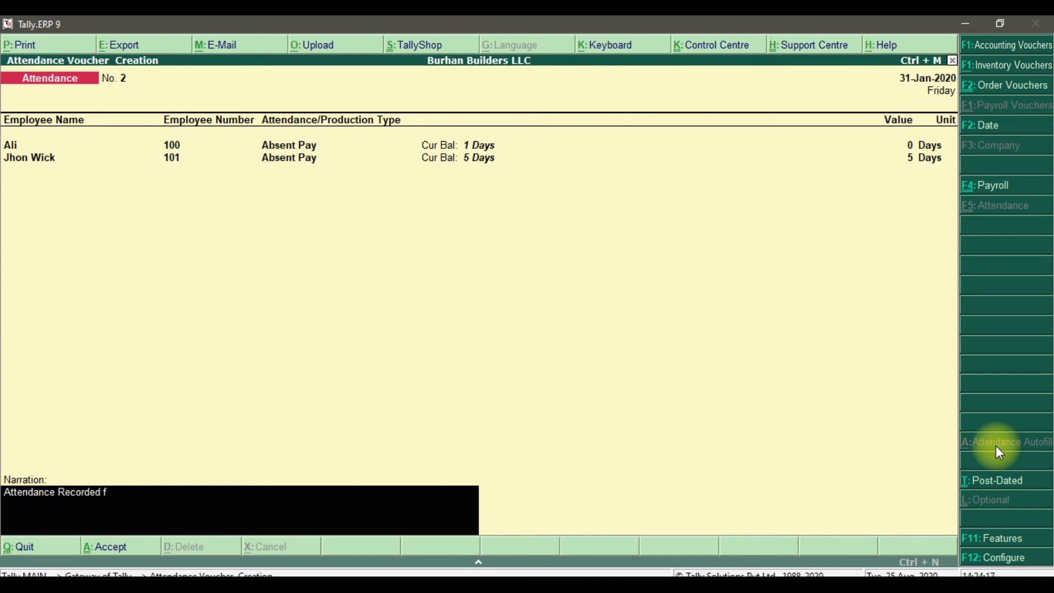
pyautogui.write('or the month of JAN 2020')
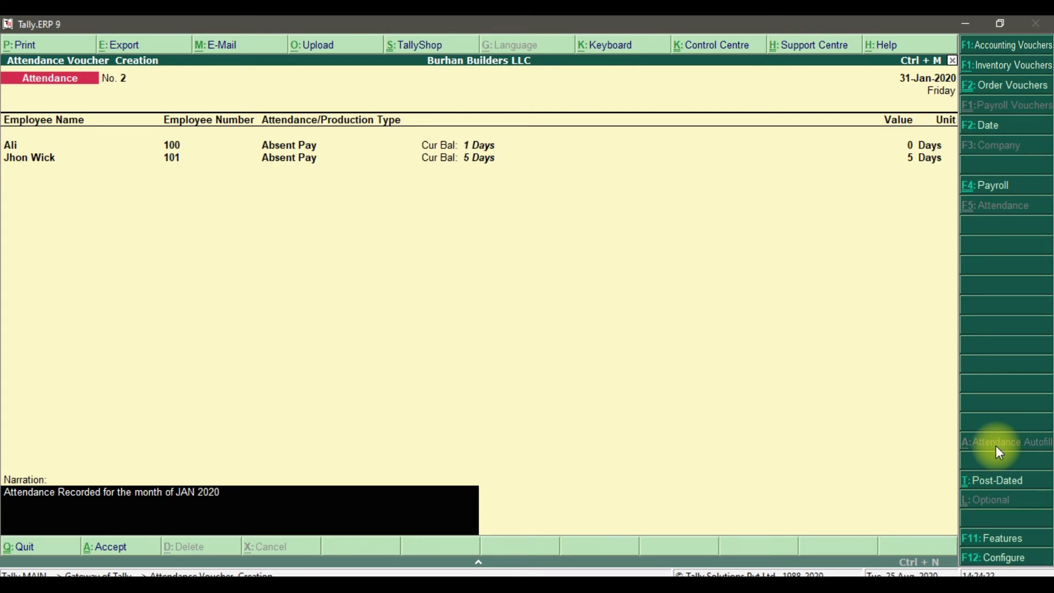
pyautogui.press('Return')
pyautogui.click(995, 445)
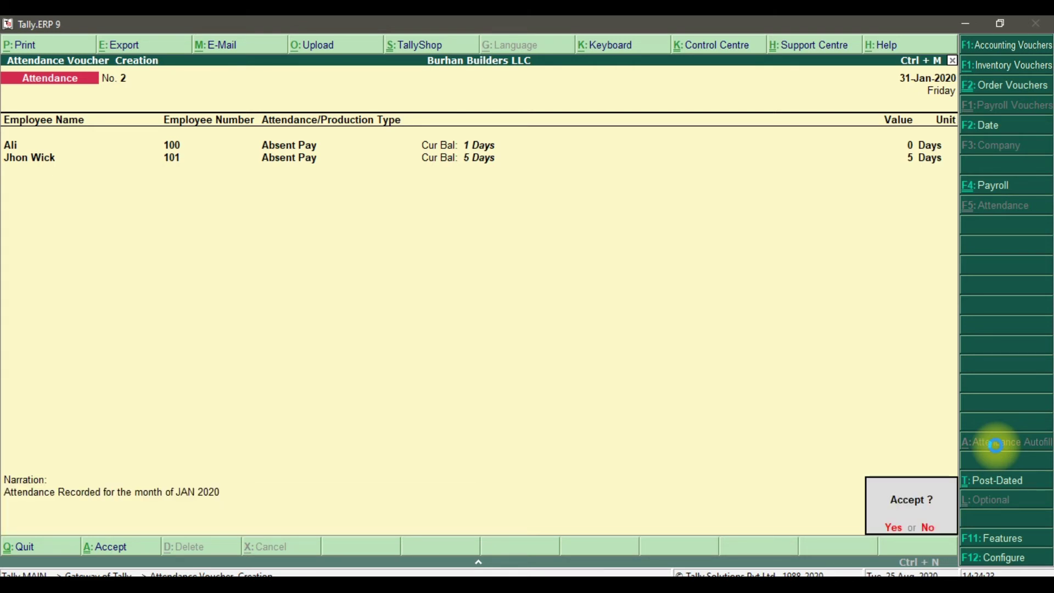
pyautogui.press('Return')
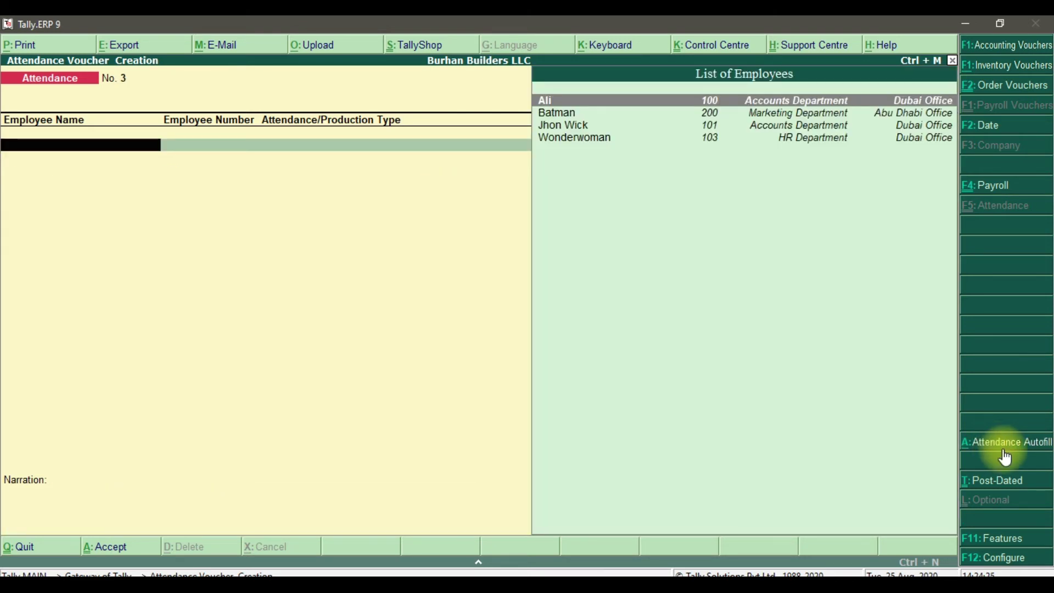
# Step: Start an attendance auto fill dated 31-1-2020 for the Dubai Office category and the Accounts Department group
pyautogui.click(1003, 447)
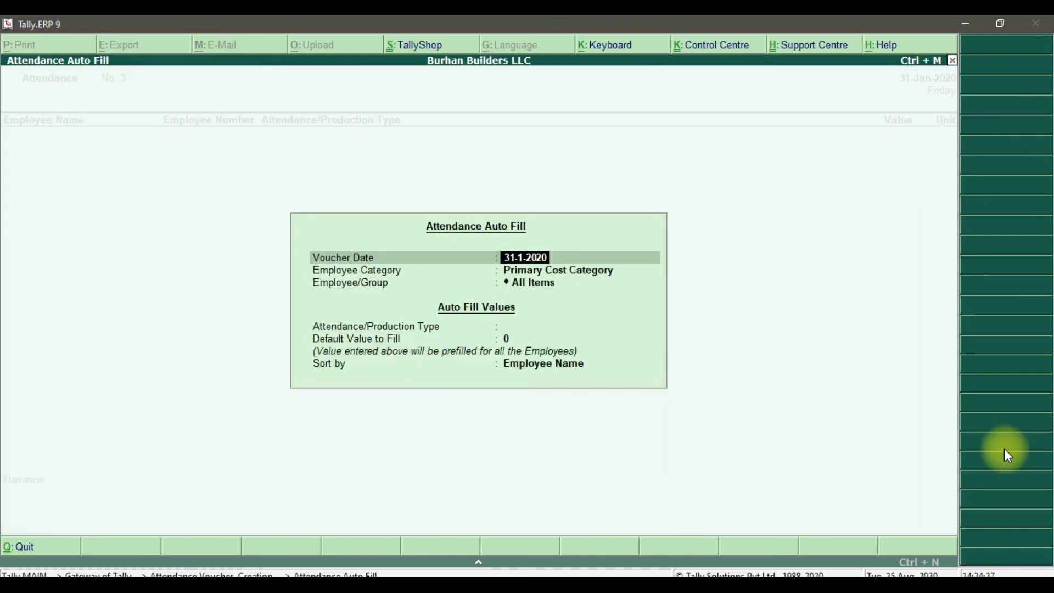
pyautogui.press('Return')
pyautogui.press('Up')
pyautogui.press('Up')
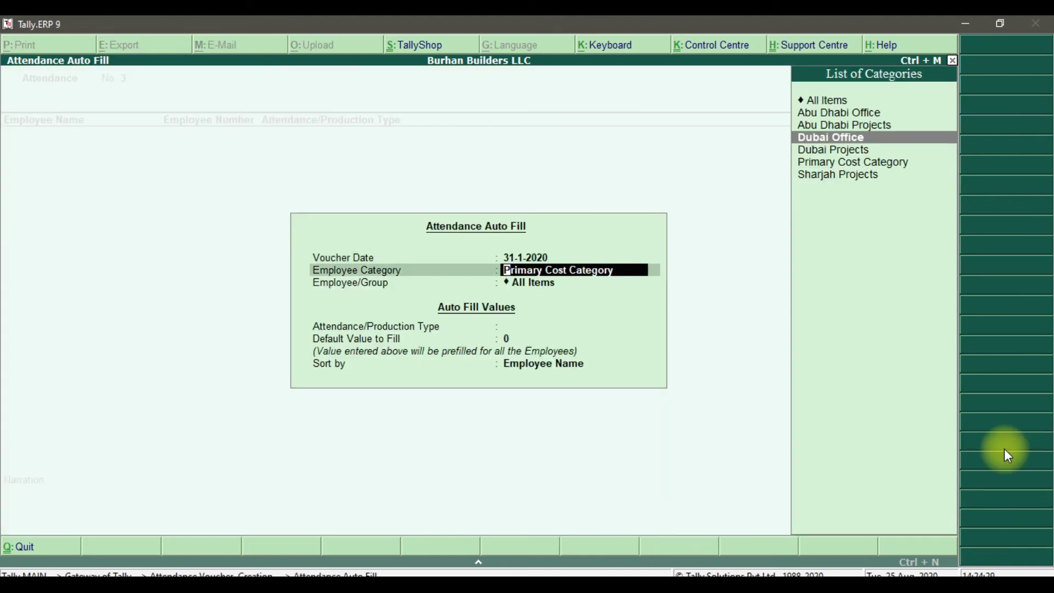
pyautogui.press('Return')
pyautogui.press('Down')
pyautogui.press('Return')
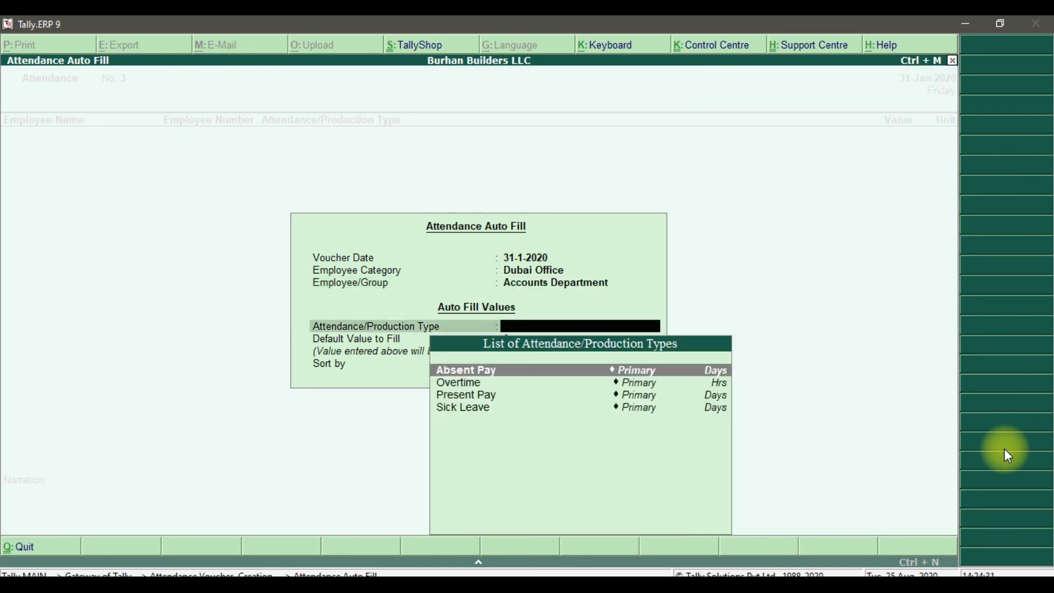
# Step: Auto fill the voucher with the Overtime type, default value 0, sorted by Employee Name
pyautogui.press('Down')
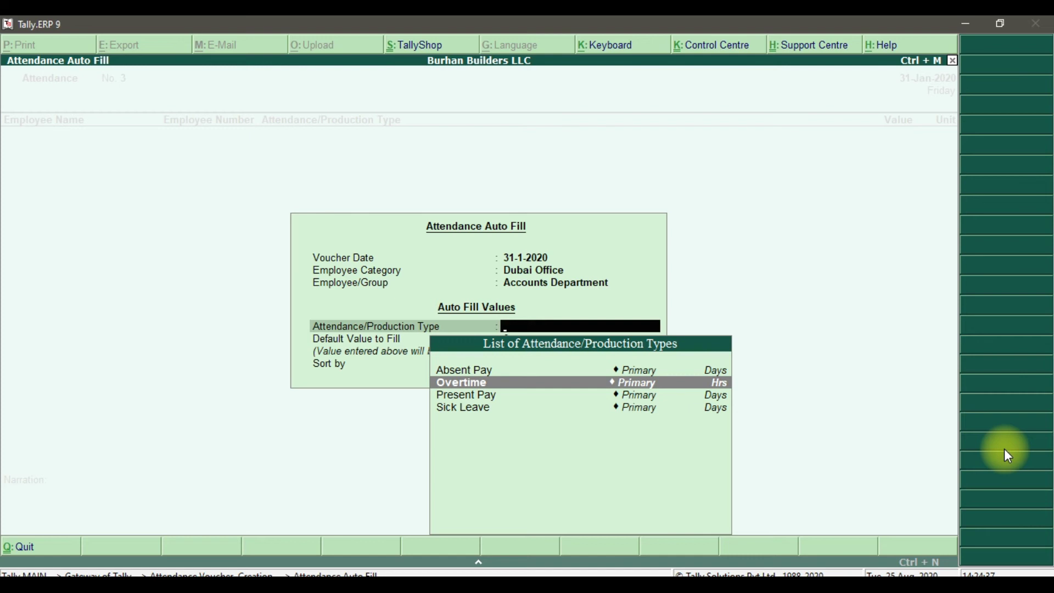
pyautogui.press('Return')
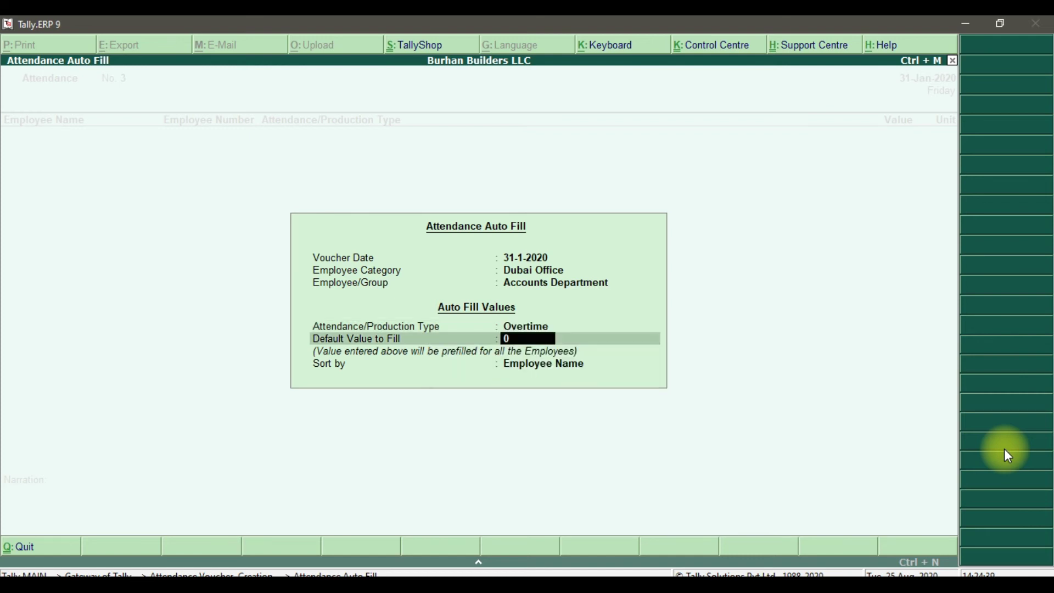
pyautogui.press('Return')
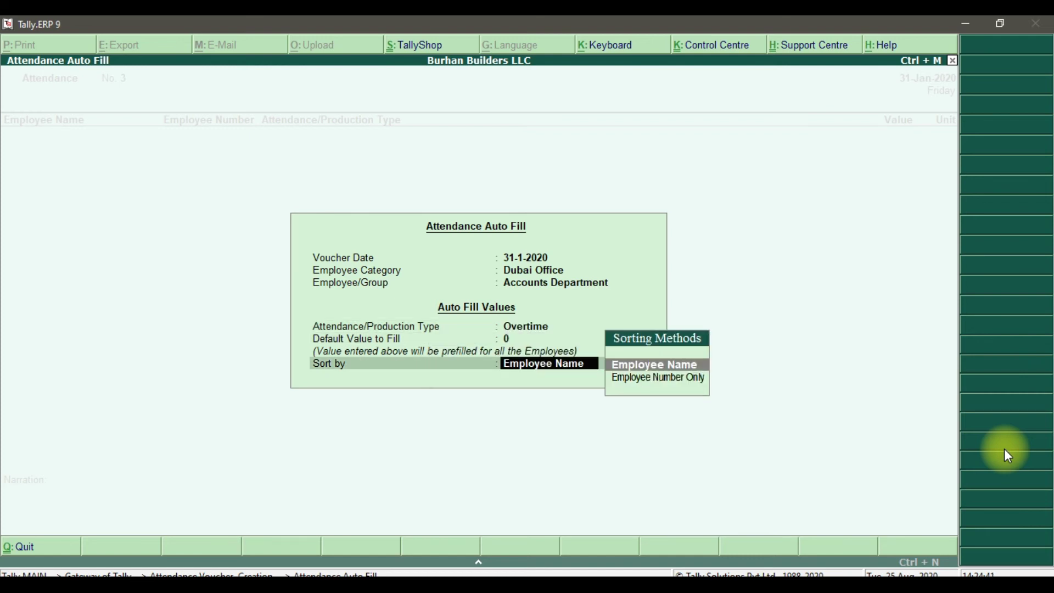
pyautogui.press('Return')
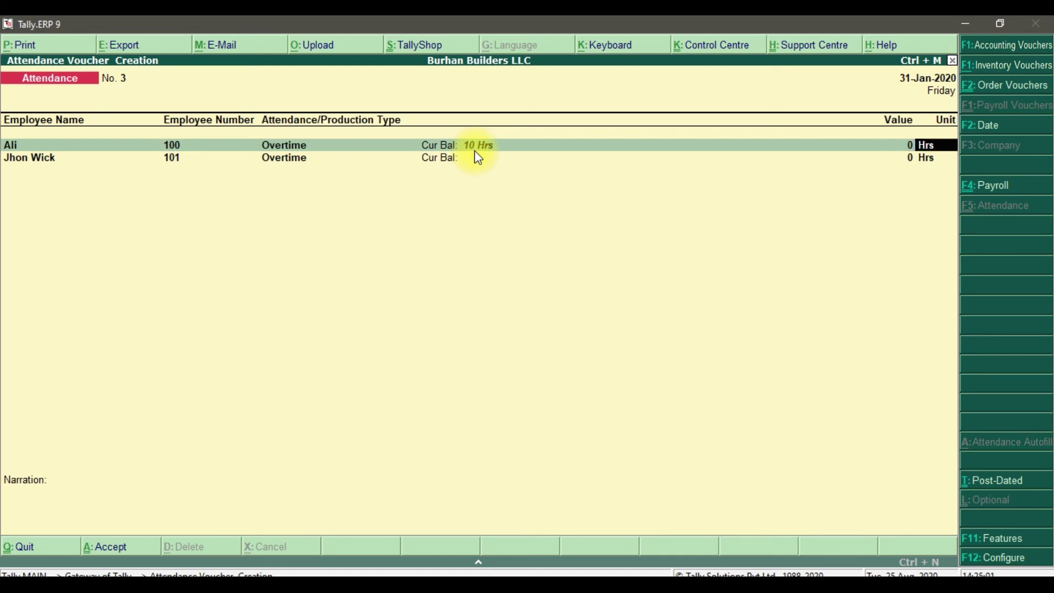
# Step: Leave the first employee's overtime at 0 and enter 10 hours for the second, checking against the PowerPoint payroll slide
pyautogui.press('Return')
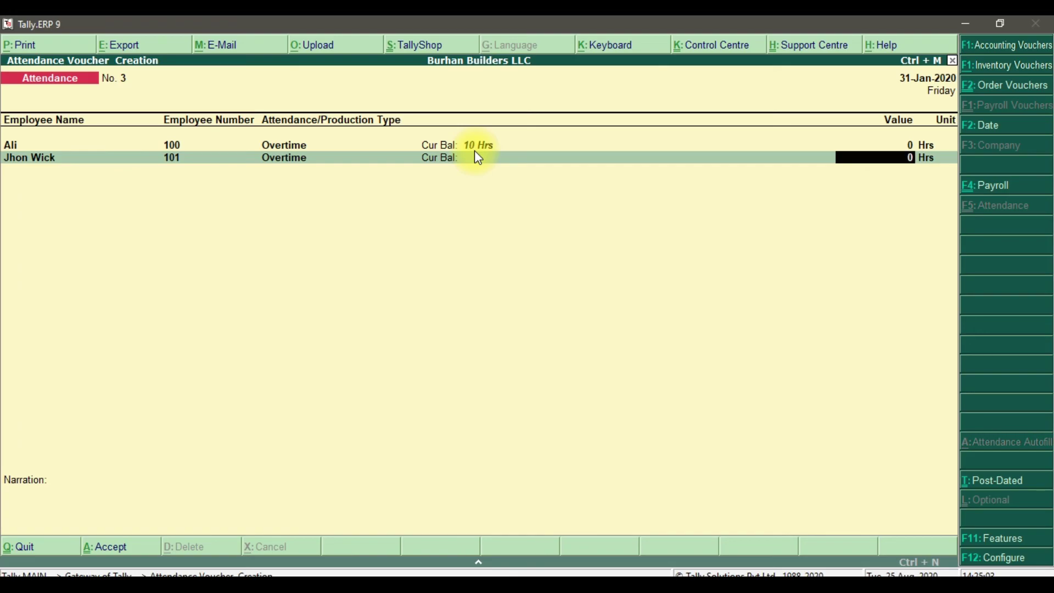
pyautogui.hotkey('alt', 'Tab')
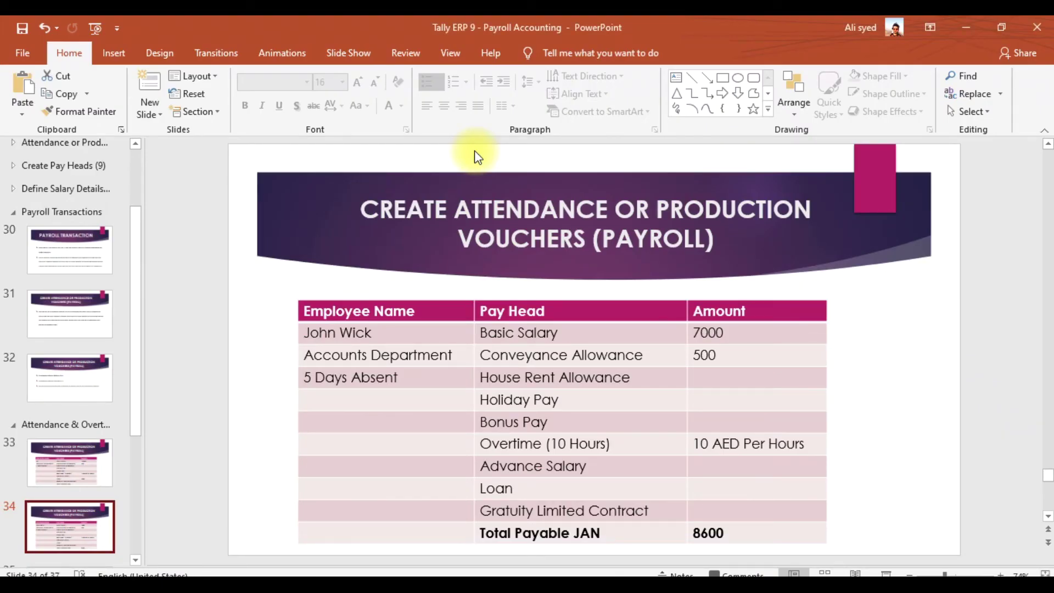
pyautogui.hotkey('alt', 'Tab')
pyautogui.write('10')
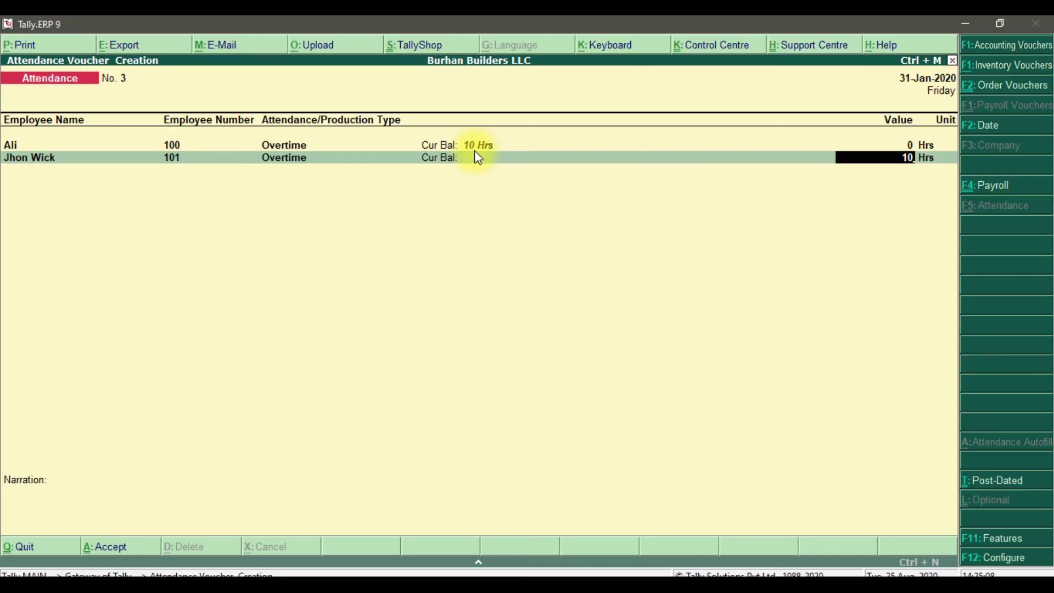
pyautogui.hotkey('alt', 'Tab')
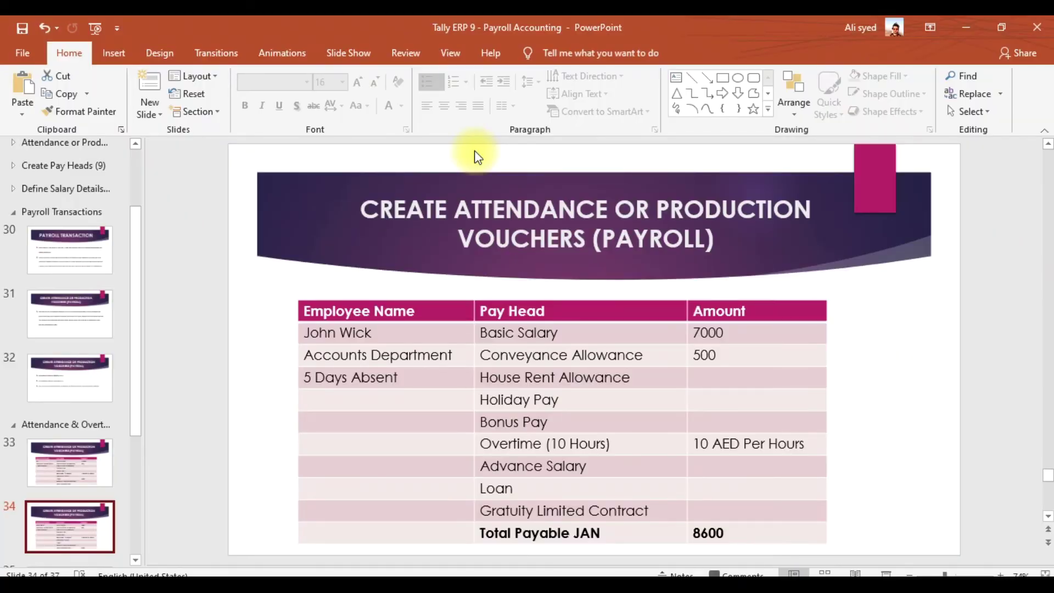
pyautogui.hotkey('alt', 'Tab')
pyautogui.hotkey('alt', 'Tab')
pyautogui.hotkey('alt', 'Tab')
pyautogui.press('Return')
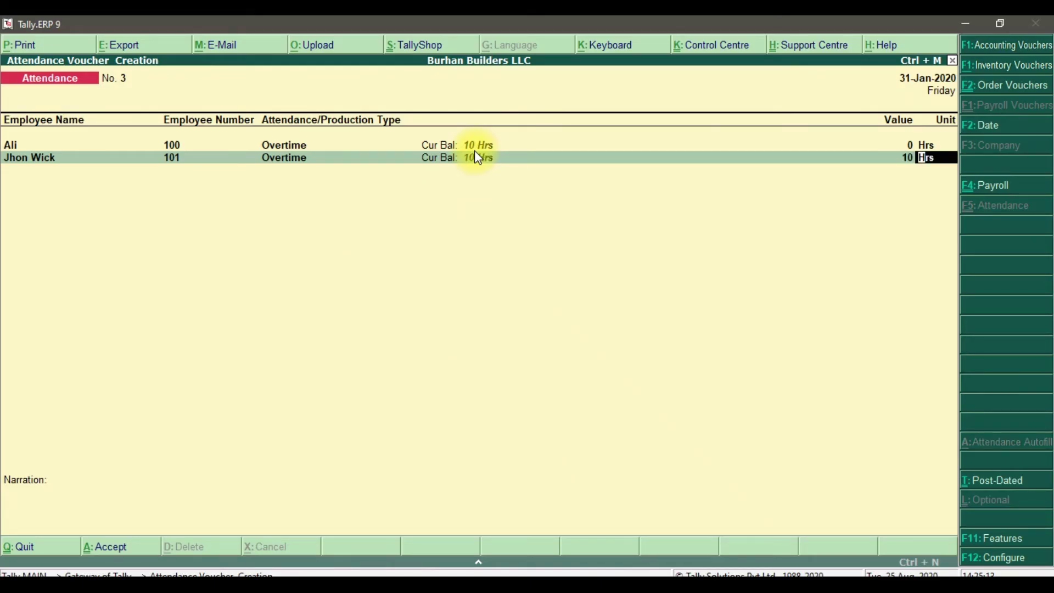
pyautogui.press('Return')
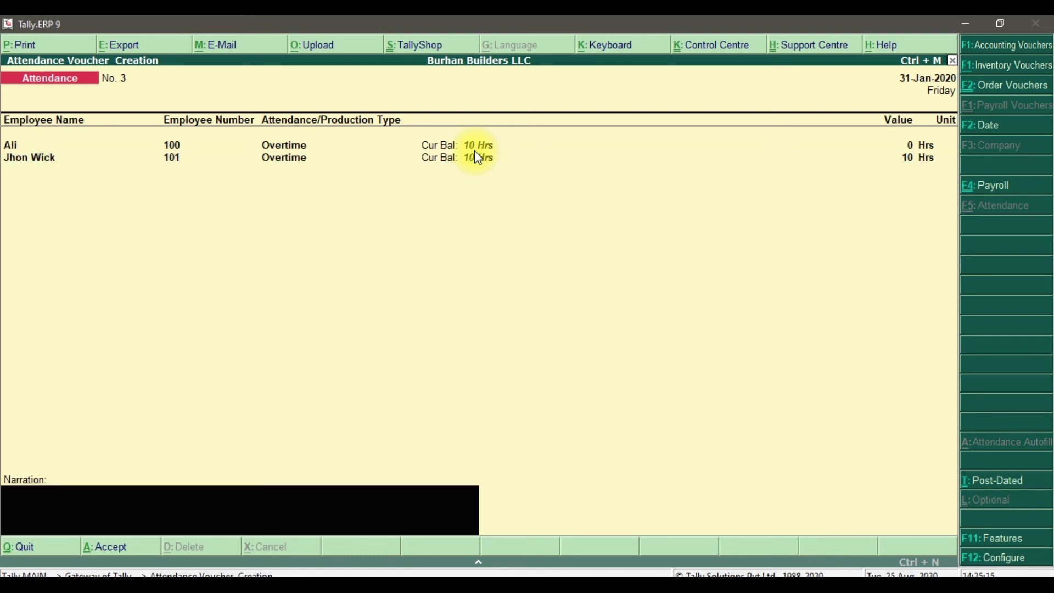
# Step: Add the narration "Overtime Recorded for the month of JAN 2020" and save the overtime voucher
pyautogui.write('Overtime Recorded for the month of')
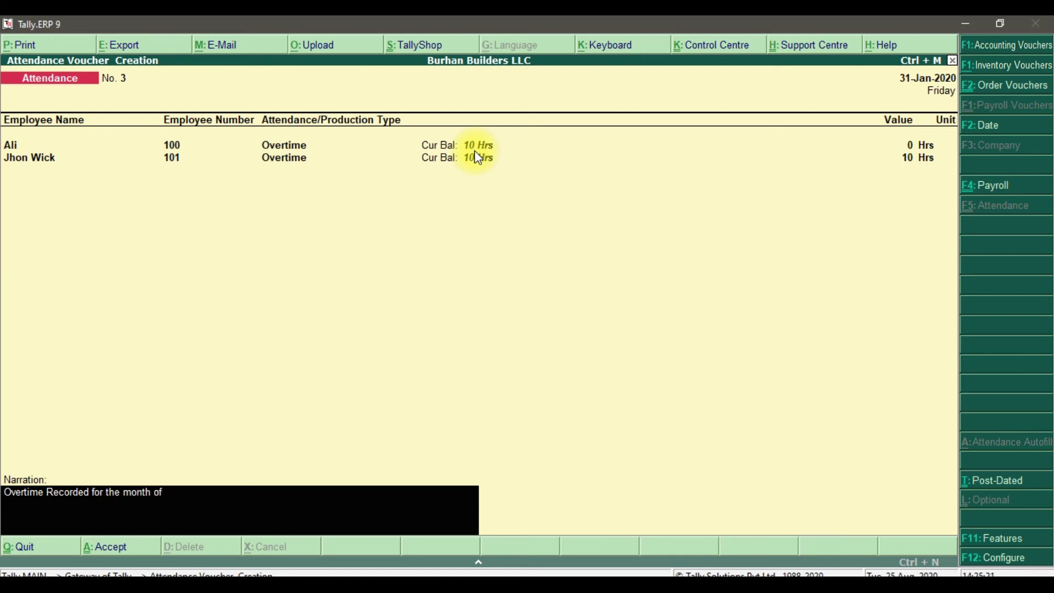
pyautogui.write(' JAN 2020')
pyautogui.press('Return')
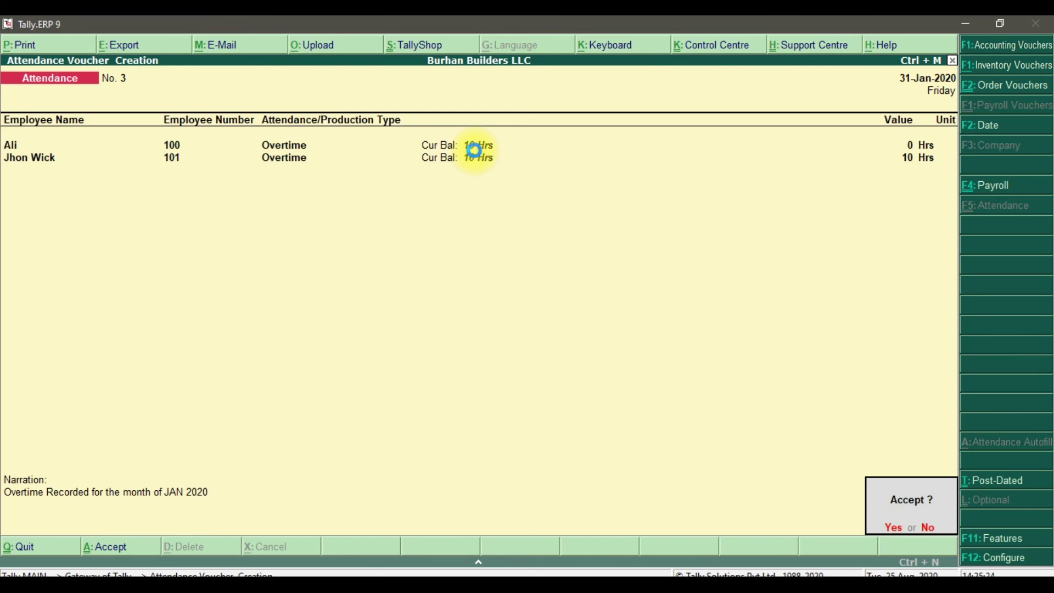
pyautogui.press('Return')
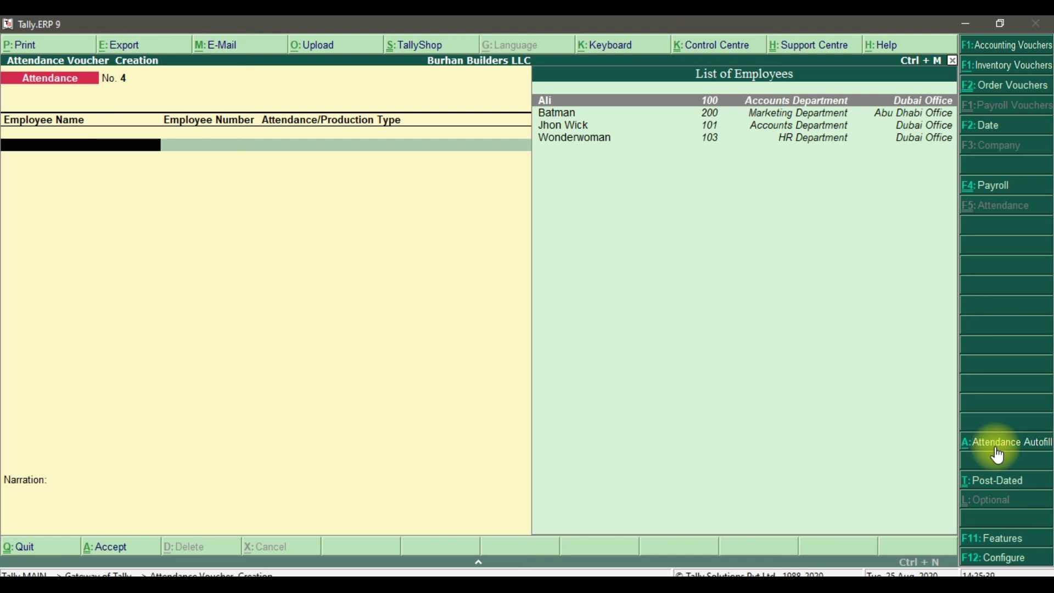
# Step: Switch to PowerPoint, check the Marketing Department employee's absence and overtime on slide 35, and return to Tally.ERP 9
pyautogui.hotkey('alt', 'Tab')
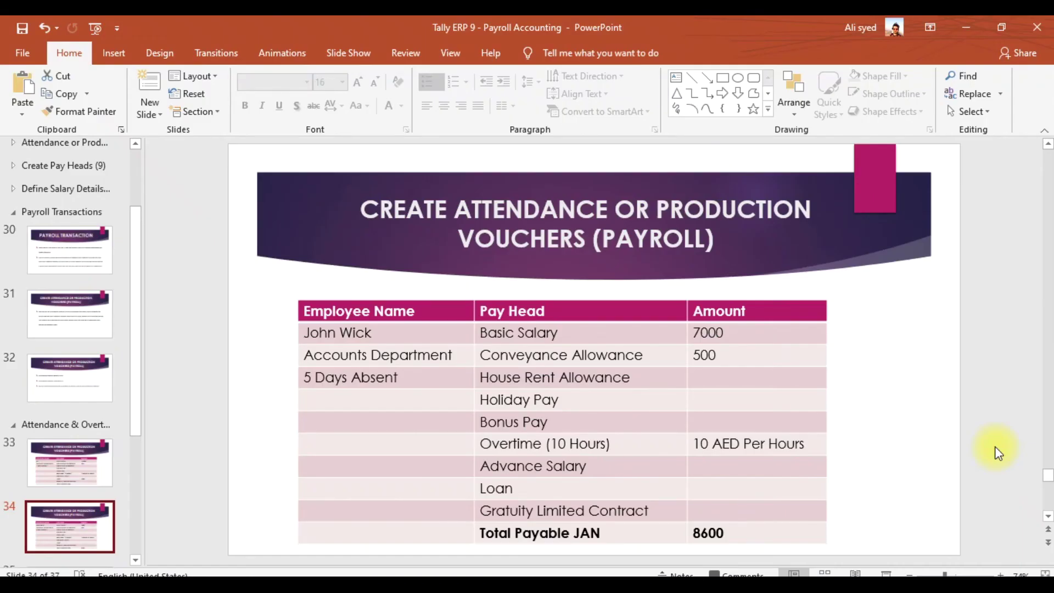
pyautogui.moveTo(133, 409); pyautogui.dragTo(137, 500)
pyautogui.click(84, 437)
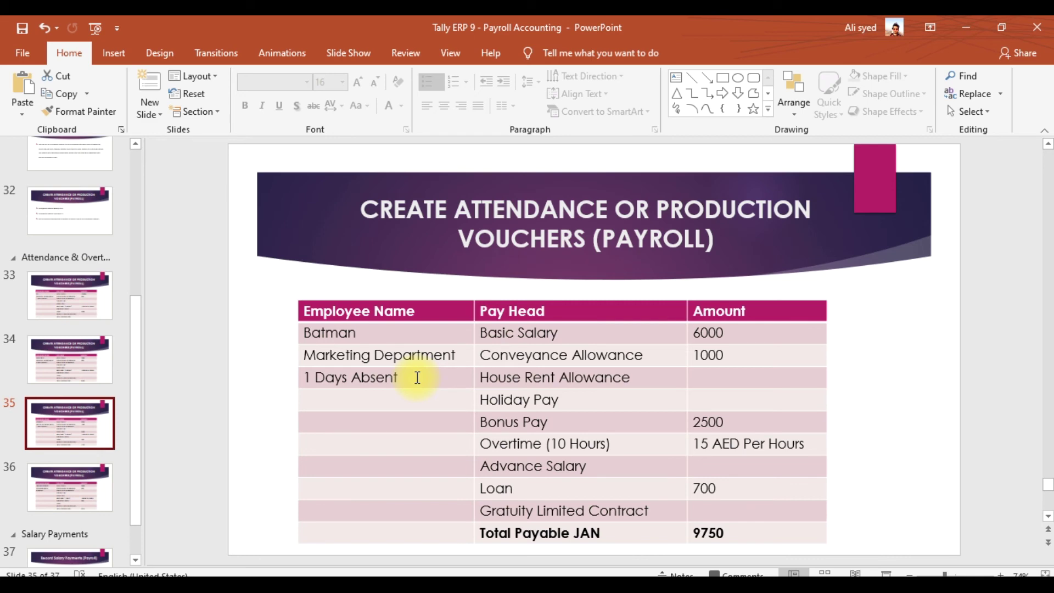
pyautogui.click(625, 445)
pyautogui.hotkey('alt', 'Tab')
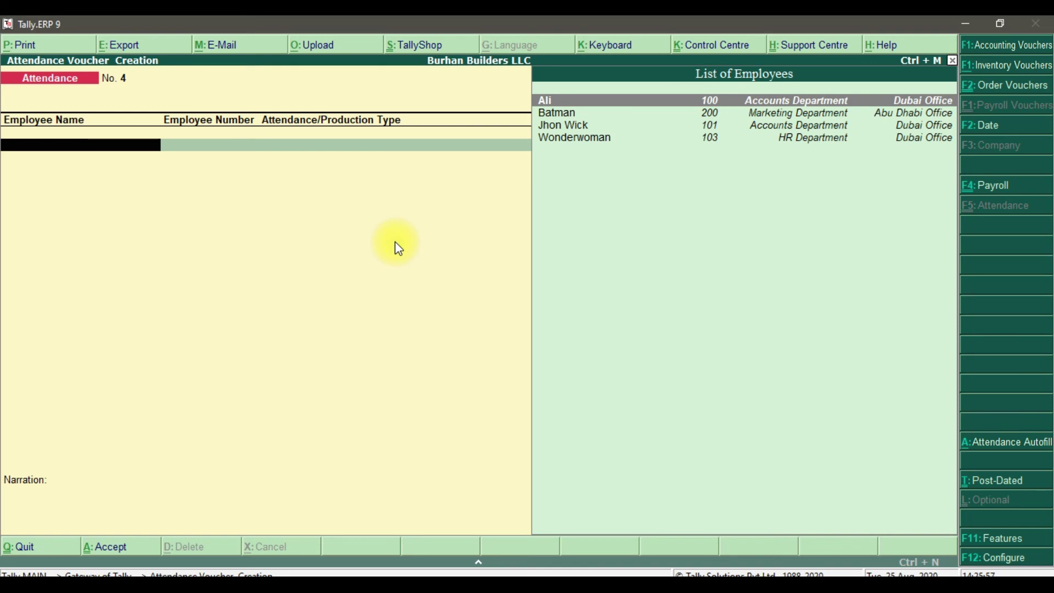
# Step: Add the Marketing Department employee to the attendance voucher with 1 day of Absent Pay, checking against the PowerPoint payroll slide
pyautogui.press('Down')
pyautogui.press('Return')
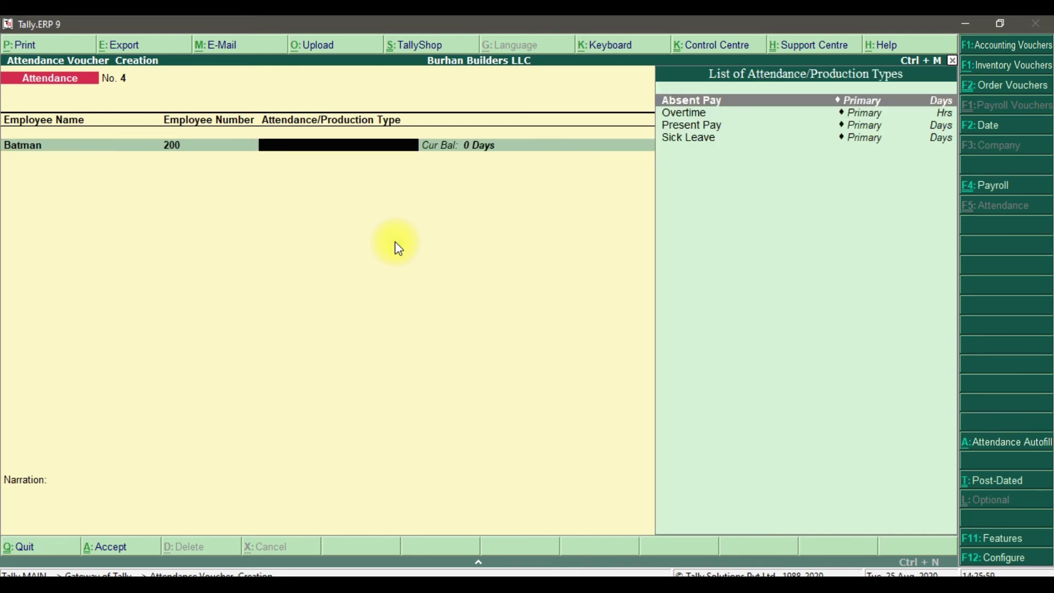
pyautogui.press('Return')
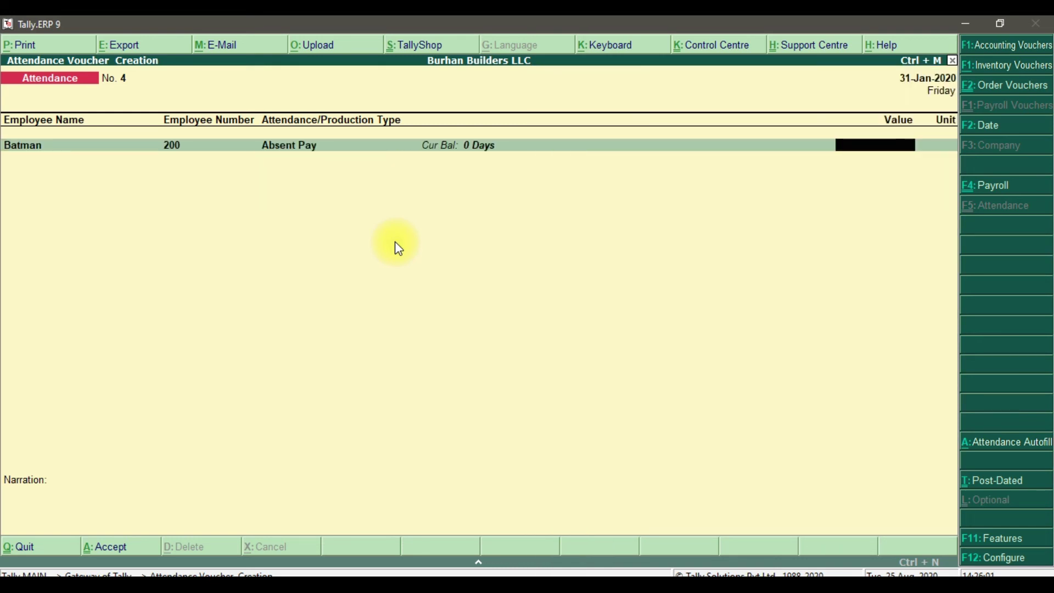
pyautogui.hotkey('alt', 'Tab')
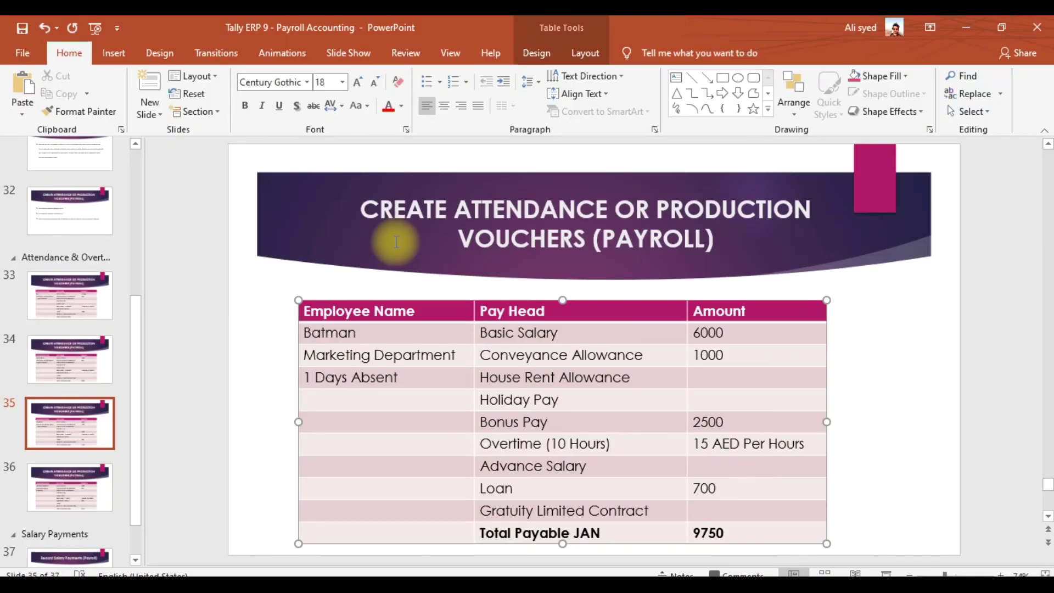
pyautogui.hotkey('alt', 'Tab')
pyautogui.write('1')
pyautogui.press('Return')
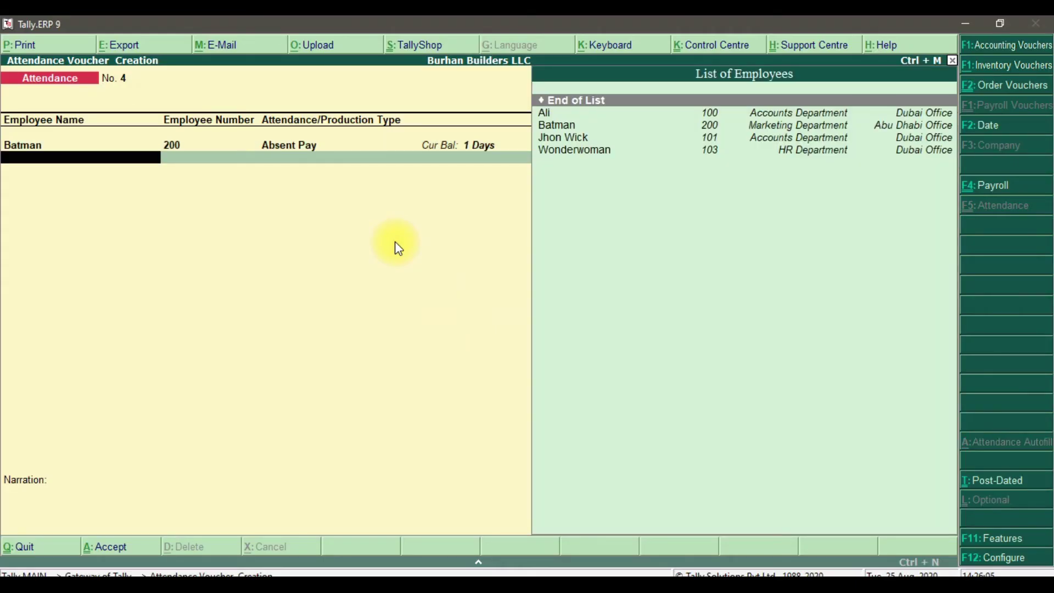
# Step: Add a second line for the Marketing Department employee with 10 hours of Overtime, checking against the PowerPoint payroll slide
pyautogui.hotkey('alt', 'Tab')
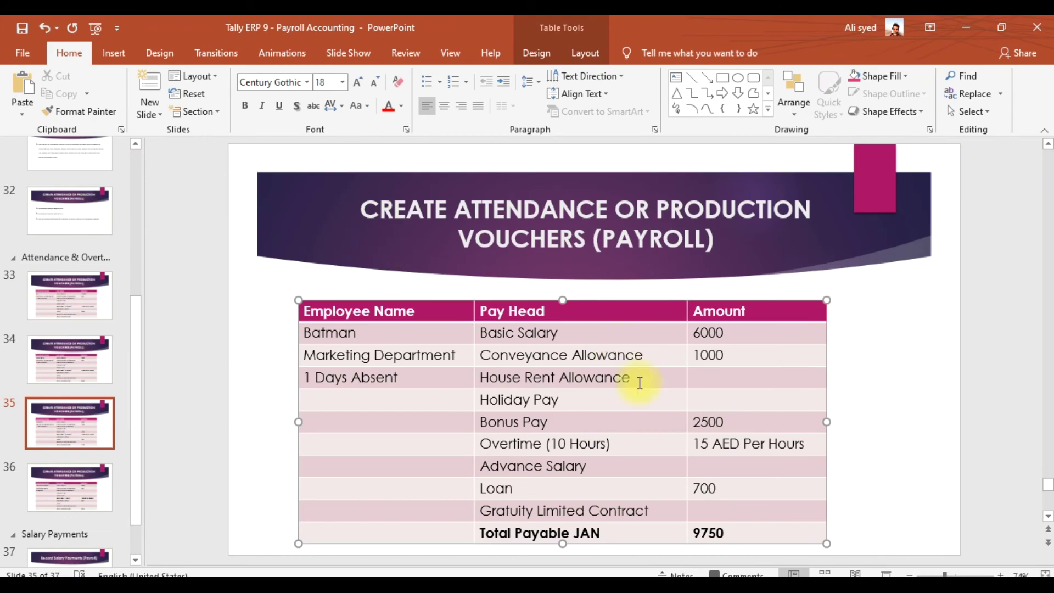
pyautogui.hotkey('alt', 'Tab')
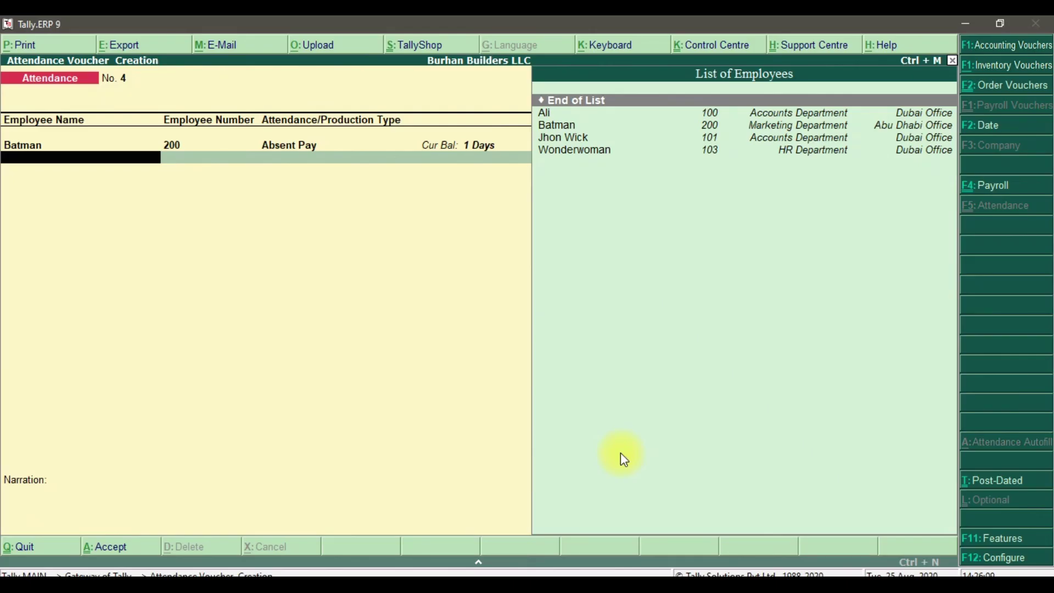
pyautogui.press('Down')
pyautogui.press('Down')
pyautogui.press('Return')
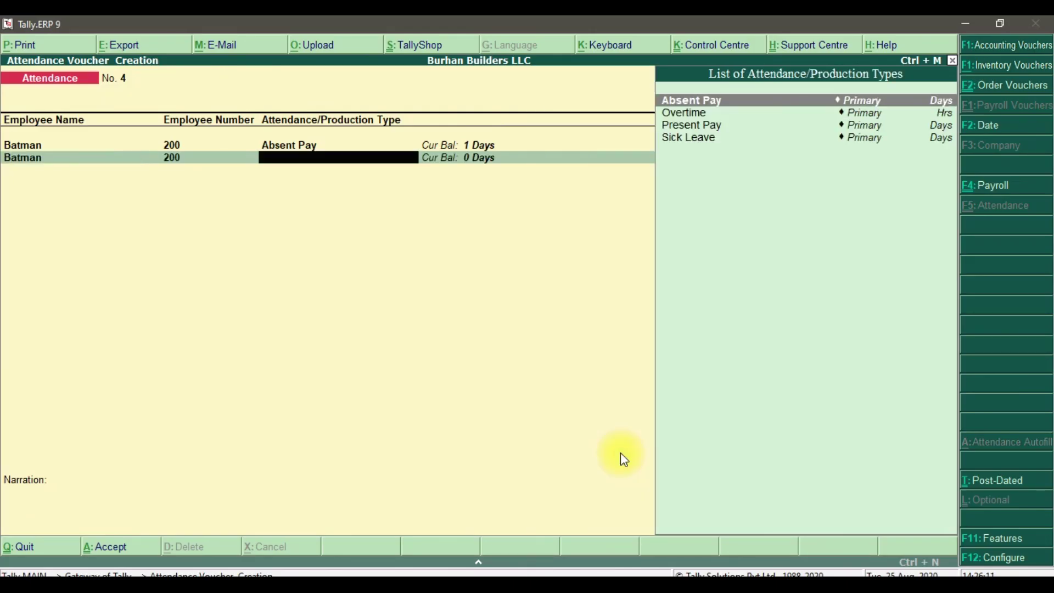
pyautogui.press('Down')
pyautogui.press('Return')
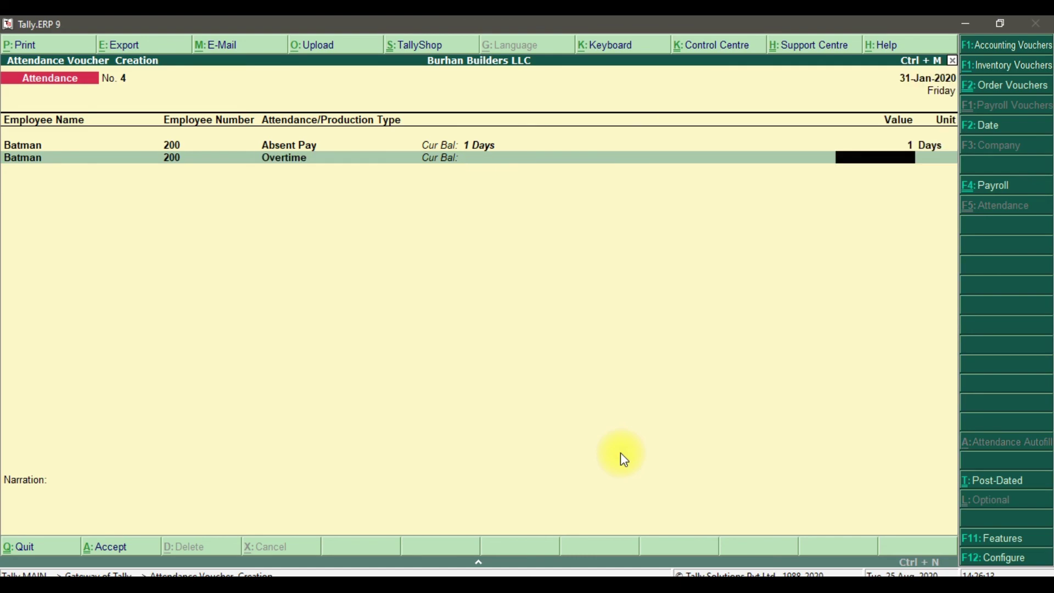
pyautogui.hotkey('alt', 'Tab')
pyautogui.hotkey('alt', 'Tab')
pyautogui.write('10')
pyautogui.press('Return')
# Step: Check slide 36 in PowerPoint for the HR Department employee, return to Tally.ERP 9, and add that employee with 1 hour of Overtime
pyautogui.hotkey('alt', 'Tab')
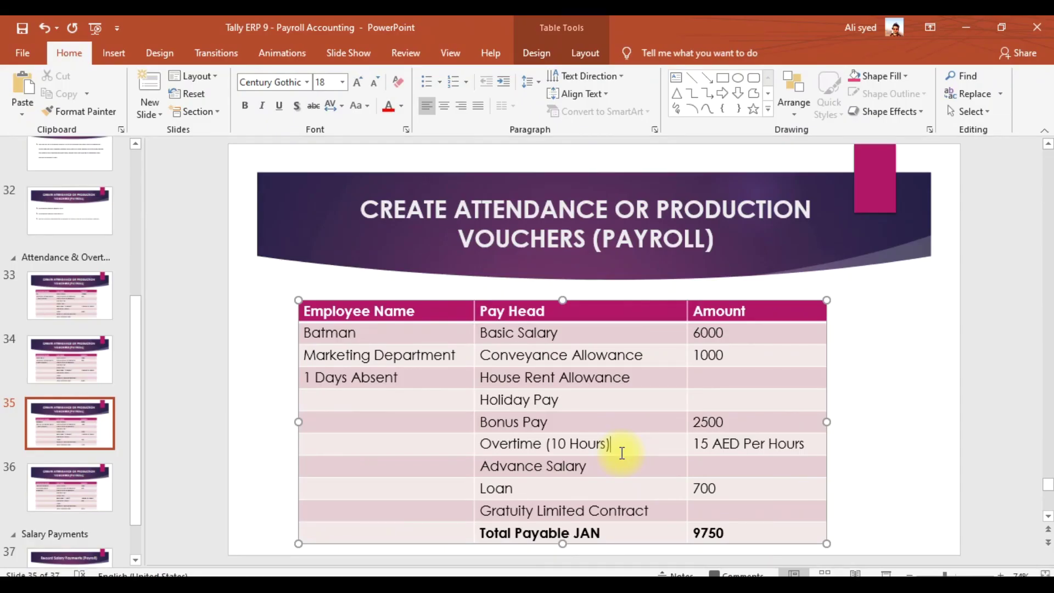
pyautogui.click(73, 479)
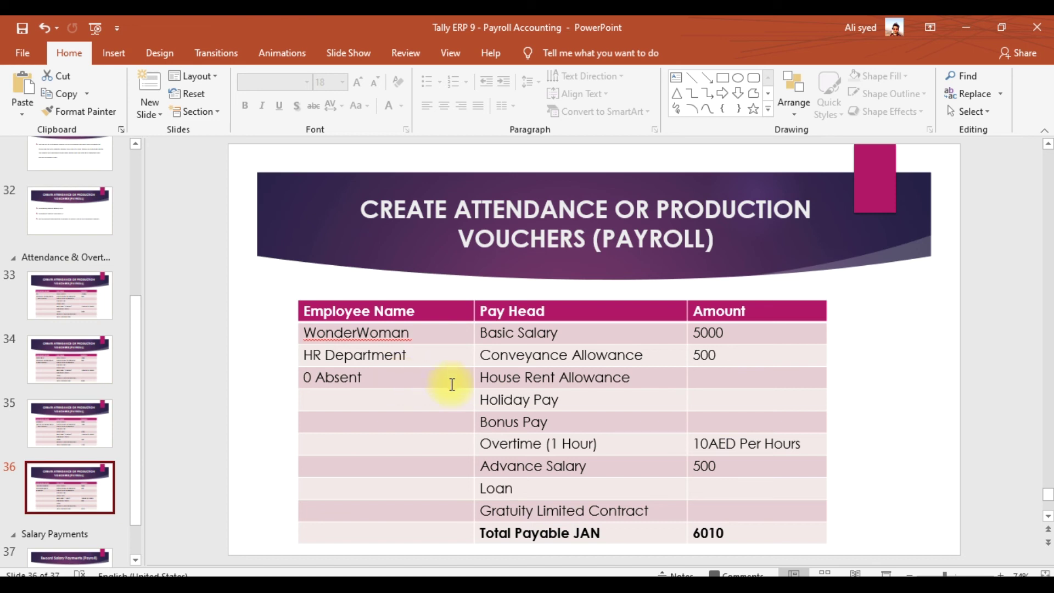
pyautogui.click(541, 443)
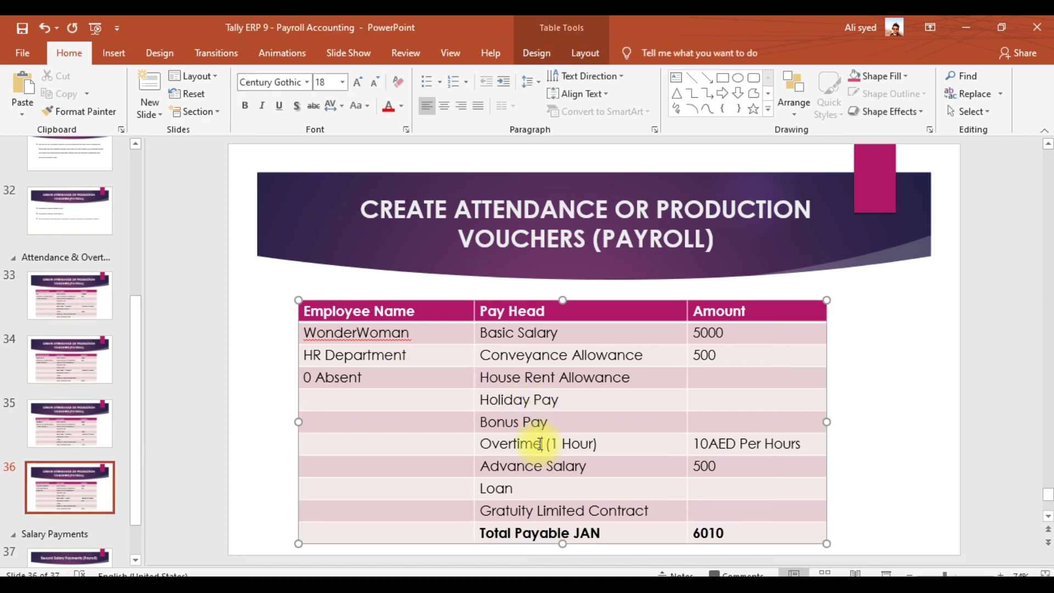
pyautogui.hotkey('alt', 'Tab')
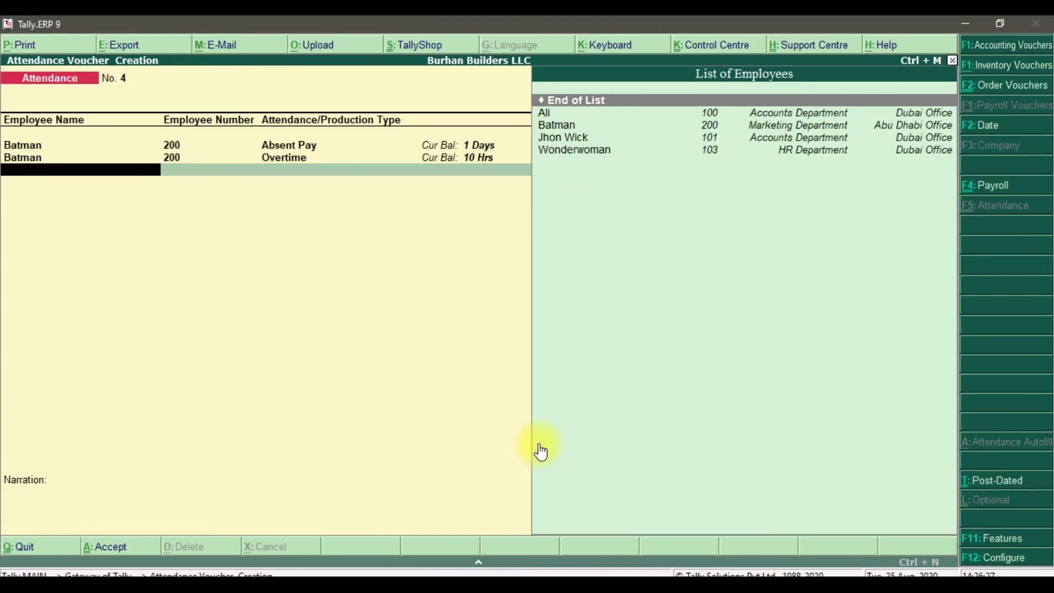
pyautogui.press('Down')
pyautogui.press('Down')
pyautogui.press('Down')
pyautogui.press('Down')
pyautogui.press('Return')
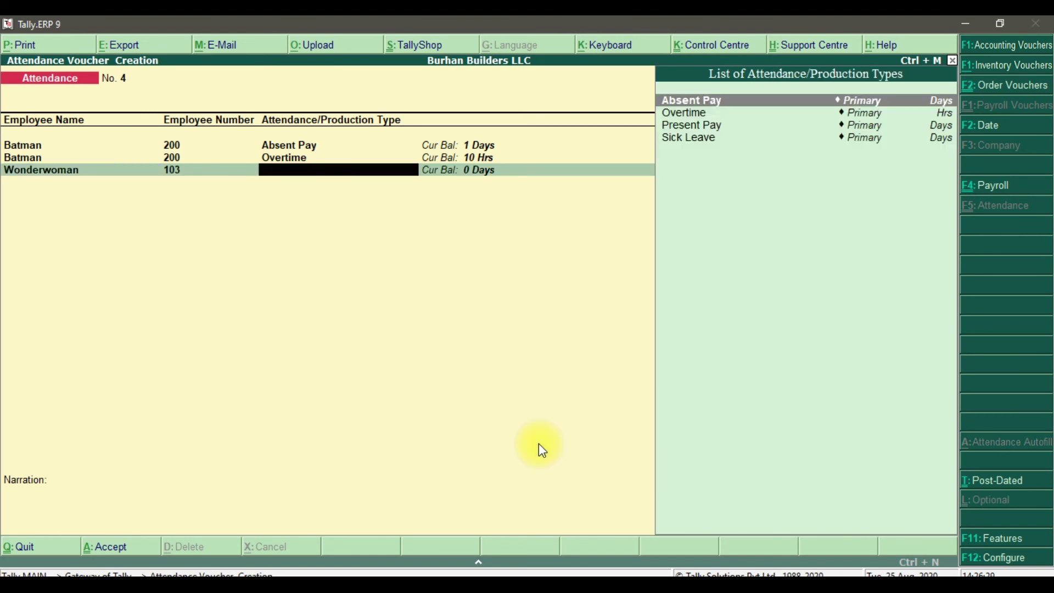
pyautogui.press('Return')
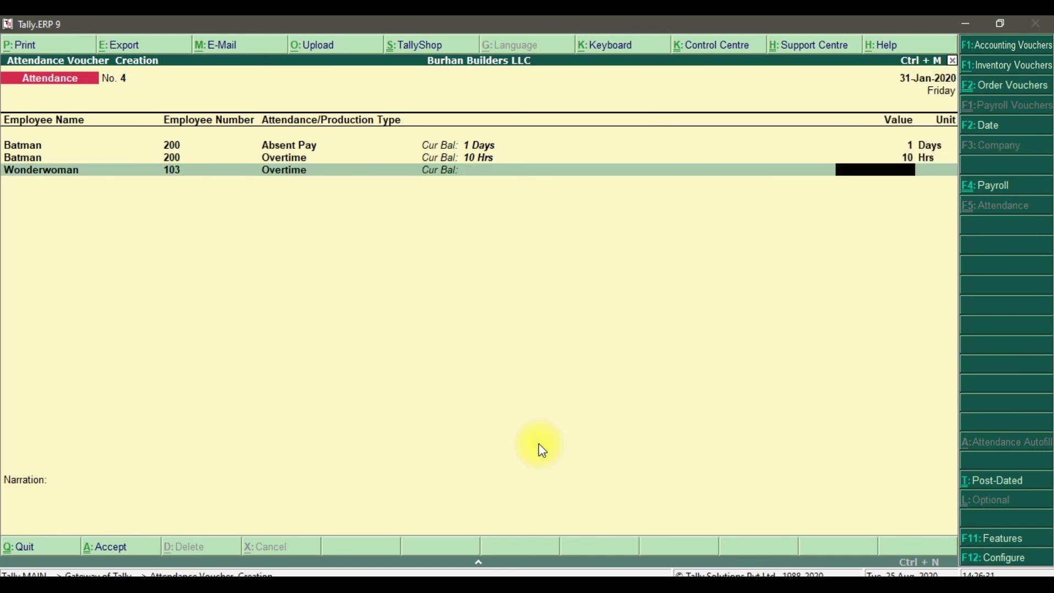
pyautogui.write('1')
pyautogui.press('Return')
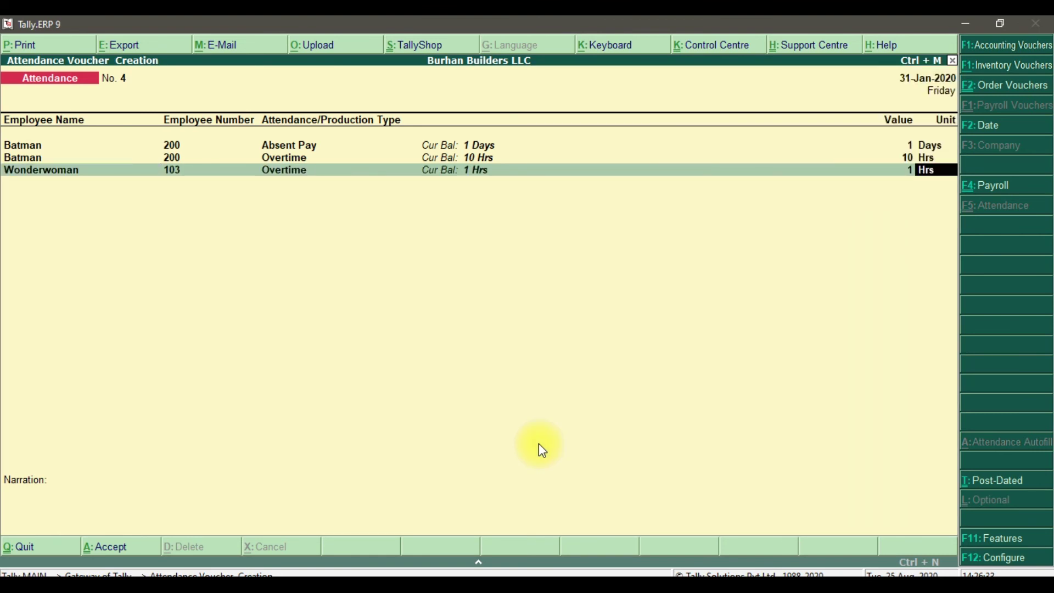
pyautogui.press('Return')
# Step: End the employee list, add the narration "Attendance & Overtime Recorded for the month of January 2020", and save the attendance voucher
pyautogui.press('Return')
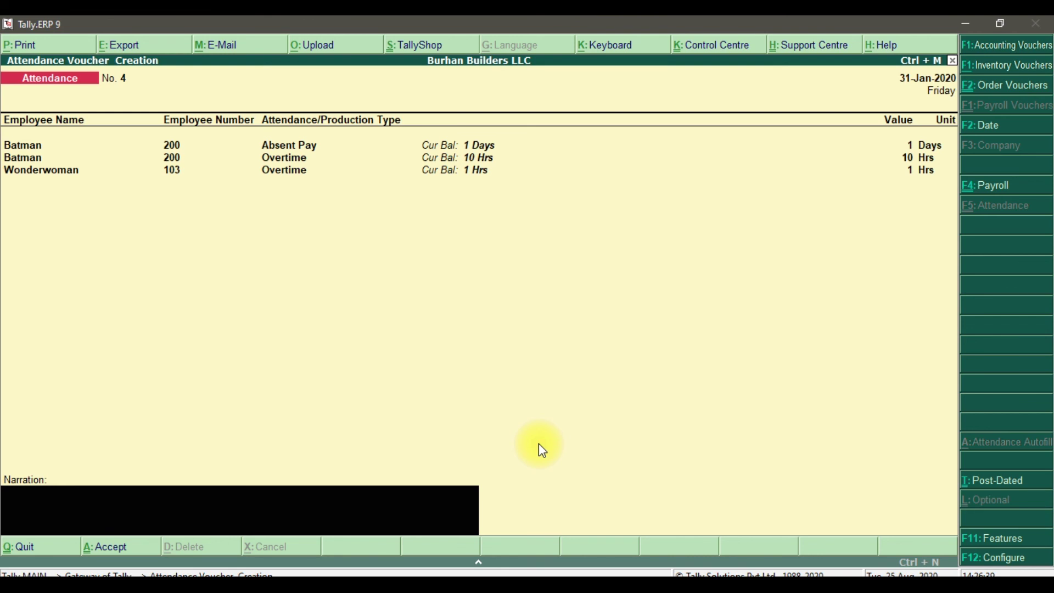
pyautogui.write('Attendance & Overtime Recorded for the month of J')
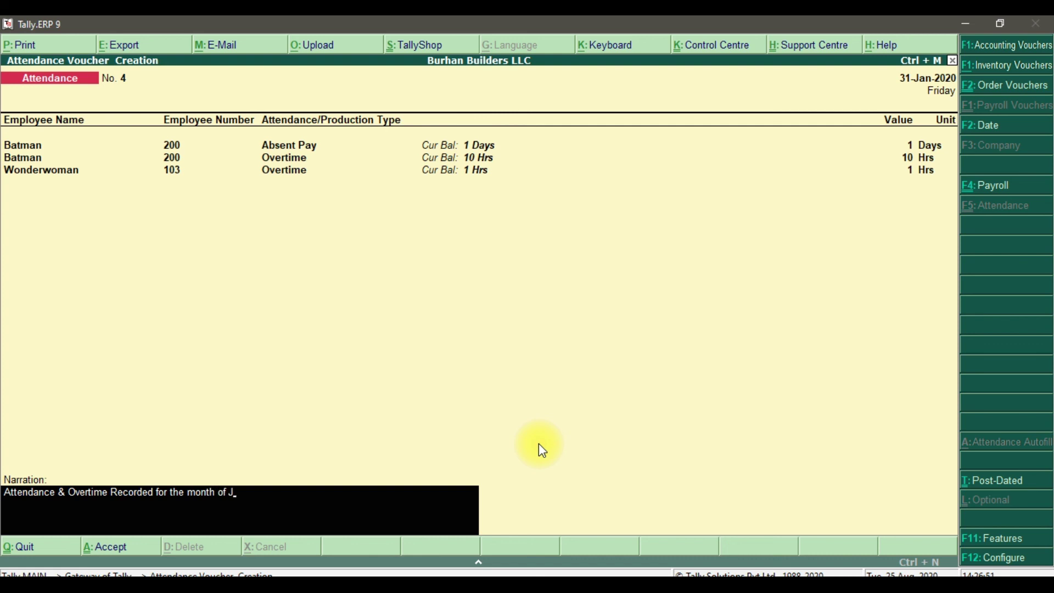
pyautogui.write('anuary 2020')
pyautogui.press('Return')
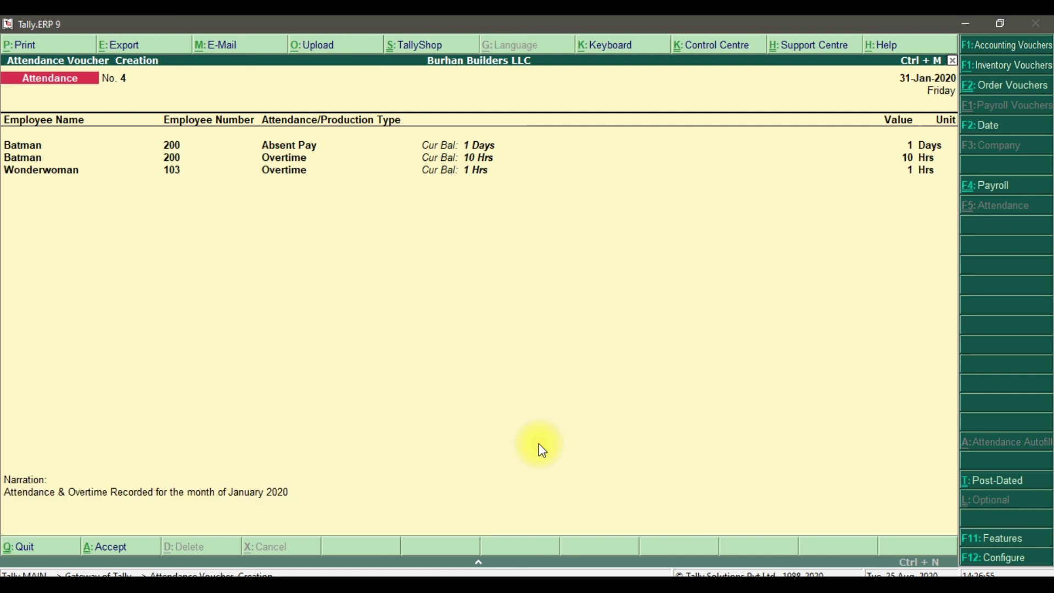
pyautogui.press('Return')
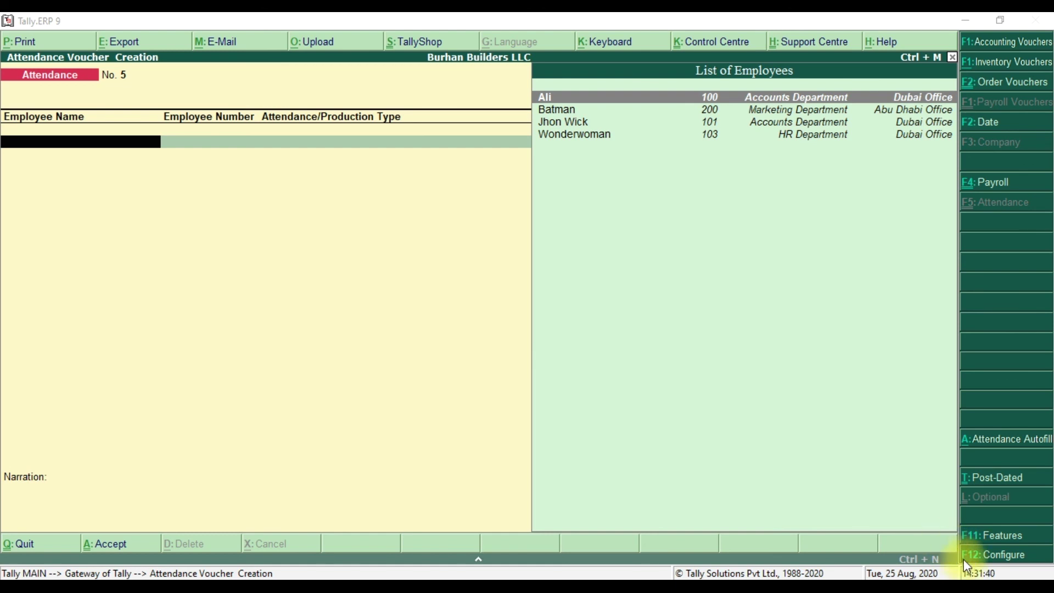
# Step: Set "Show balances as on voucher date" to Yes in the attendance voucher configuration, keep the other options, and save it
pyautogui.click(994, 556)
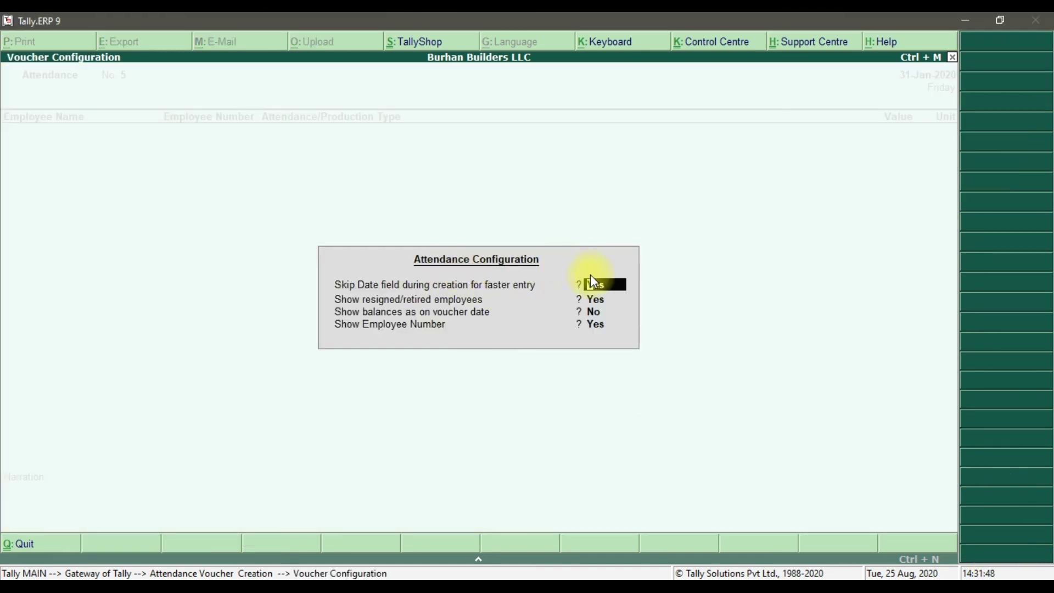
pyautogui.press('Return')
pyautogui.press('Return')
pyautogui.write('y')
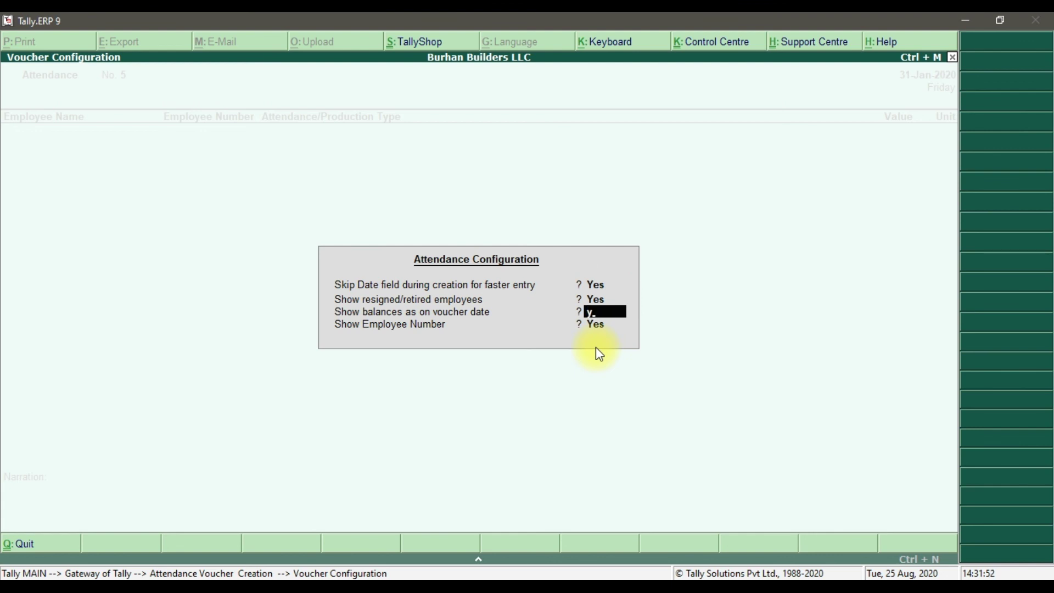
pyautogui.press('Return')
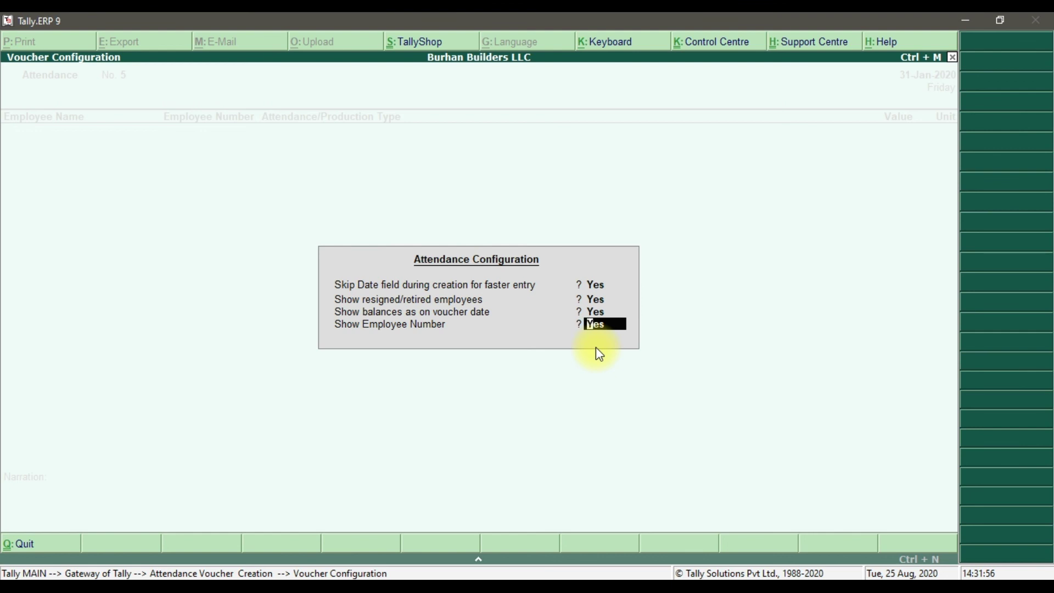
pyautogui.press('Return')
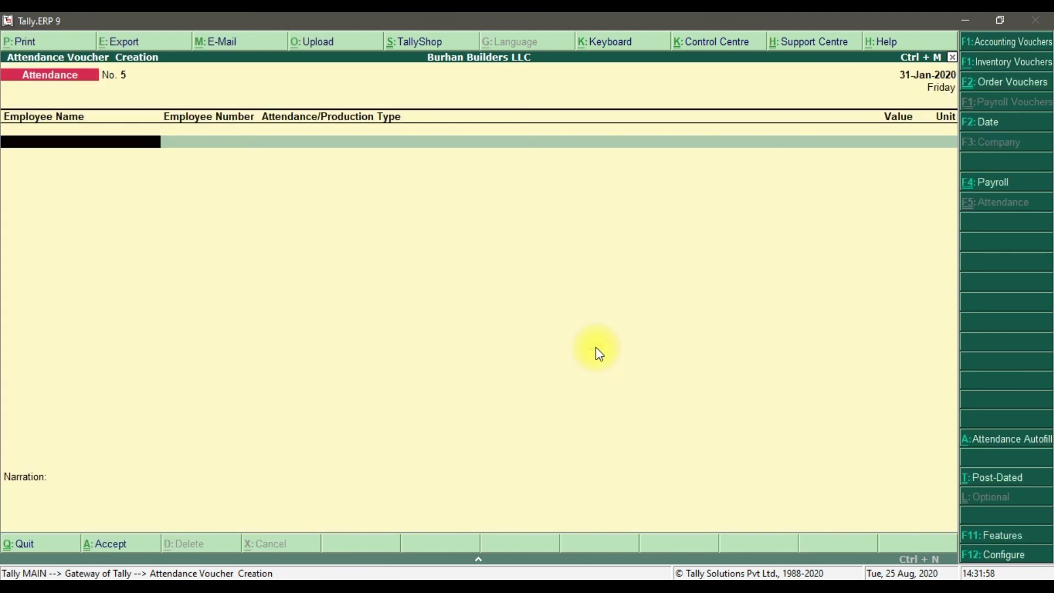